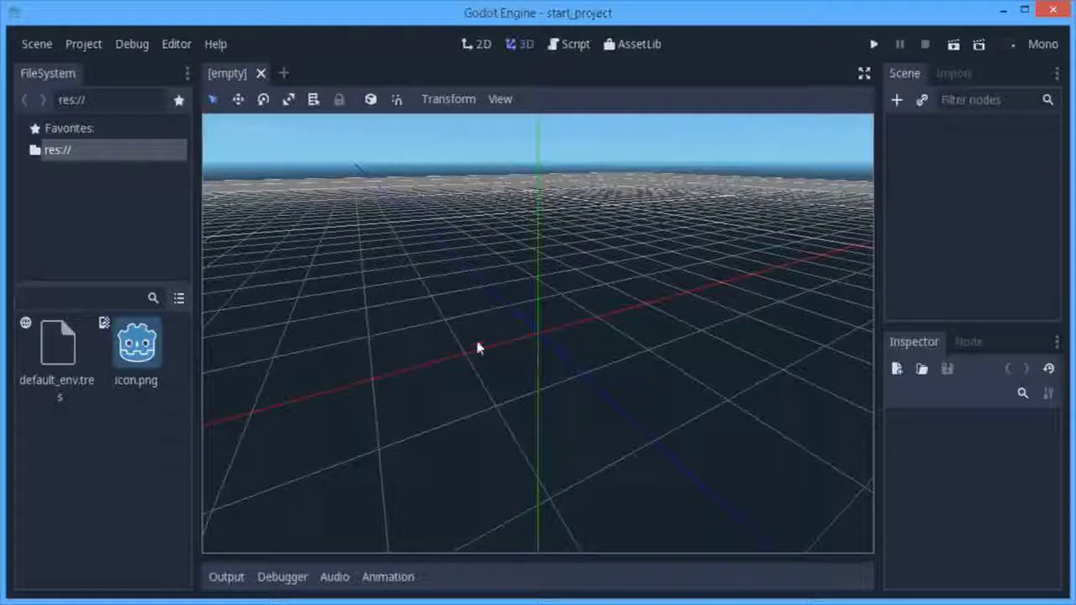
Browse the Scene, Project, Editor and Help menus
{"action": "left_click", "coordinate": [42, 51]}
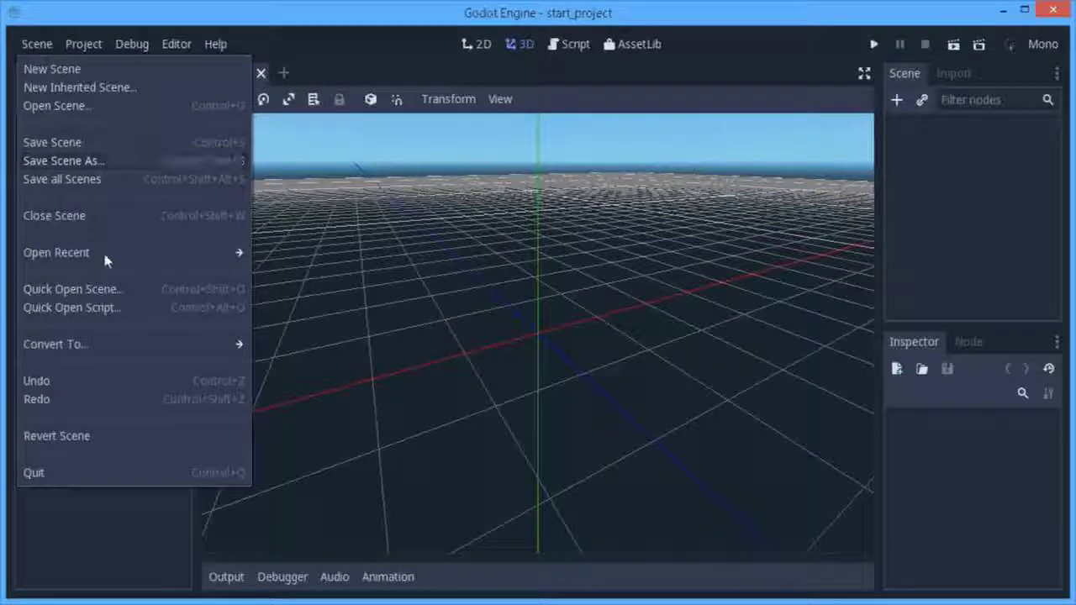
{"action": "mouse_move", "coordinate": [104, 257]}
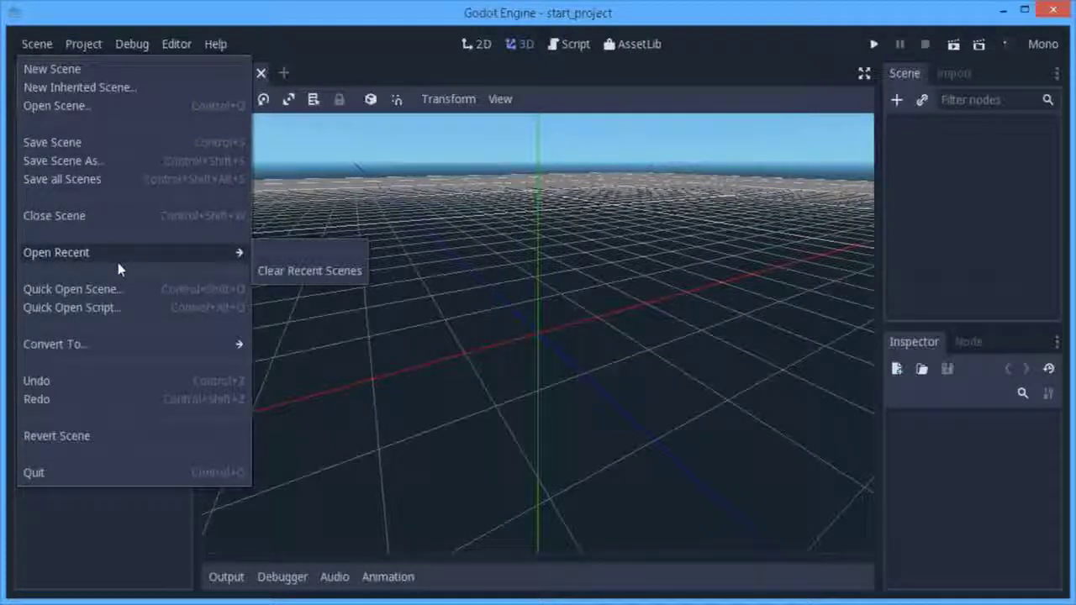
{"action": "mouse_move", "coordinate": [91, 351]}
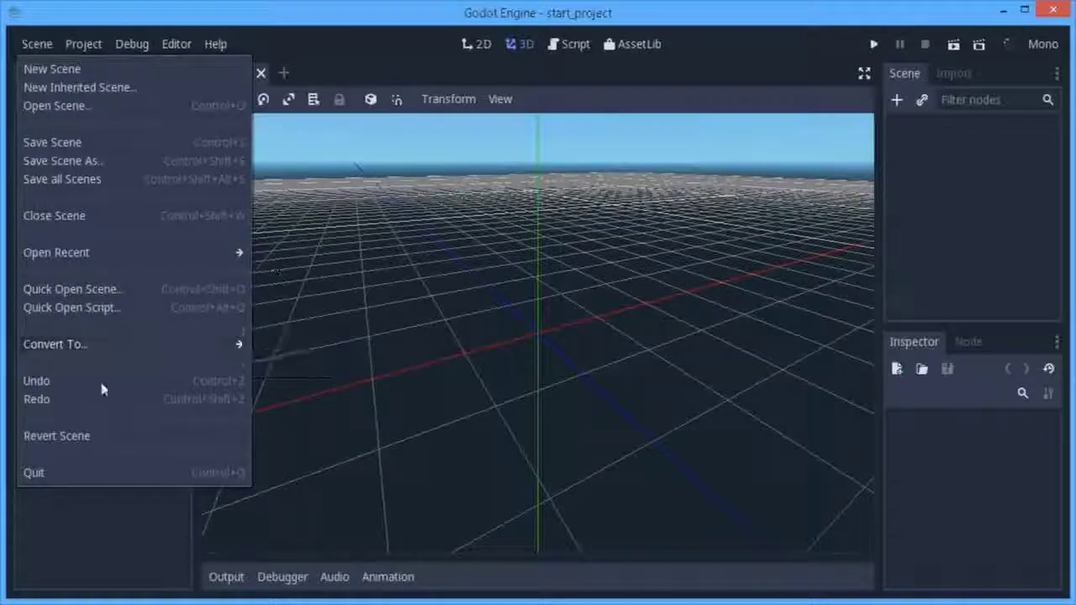
{"action": "left_click", "coordinate": [87, 48]}
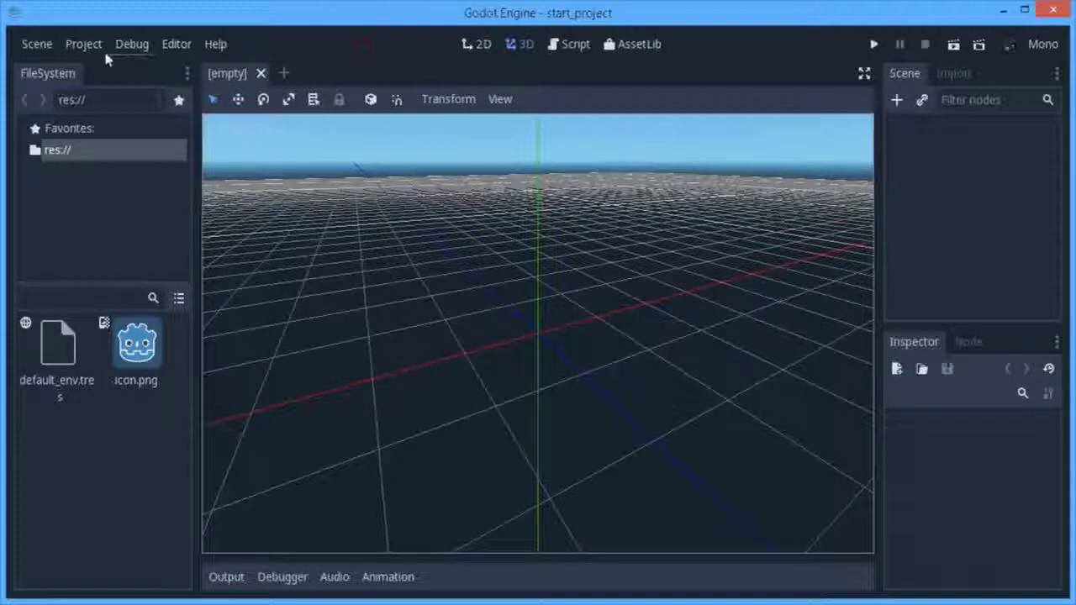
{"action": "left_click", "coordinate": [73, 48]}
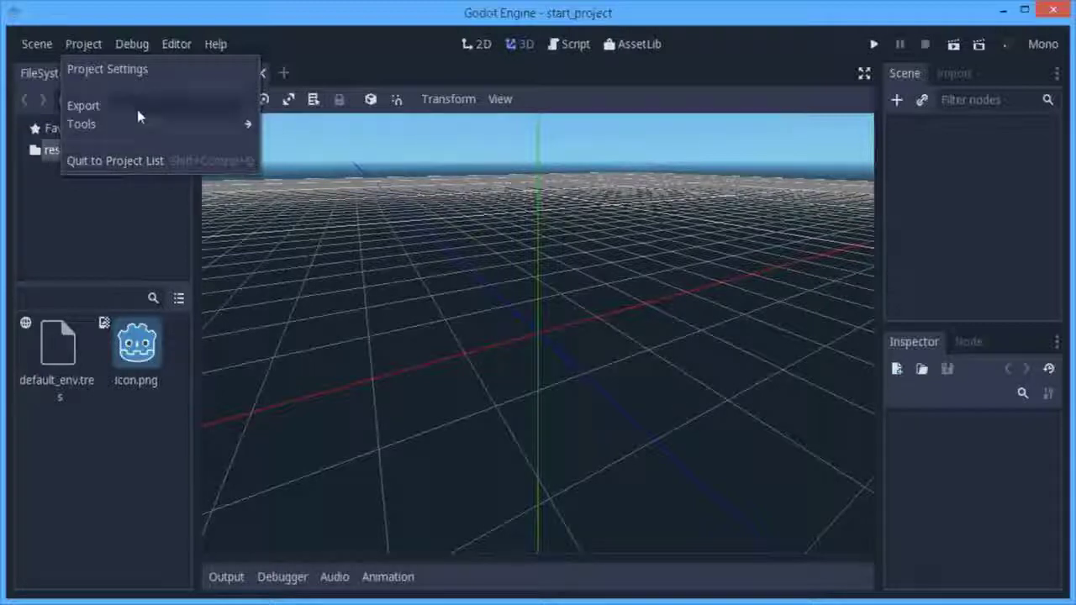
{"action": "mouse_move", "coordinate": [140, 126]}
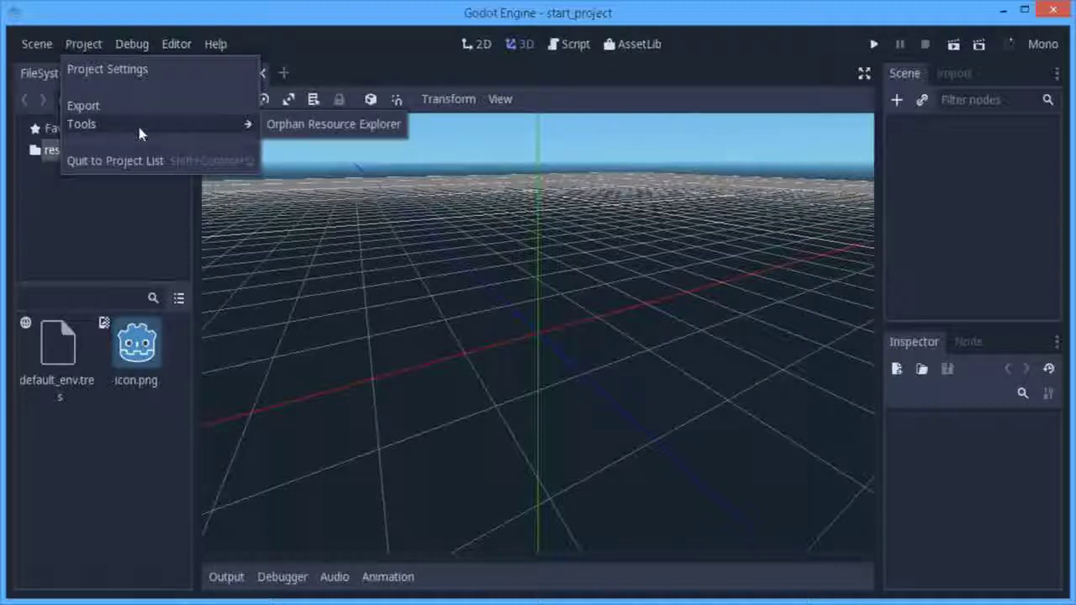
{"action": "left_click", "coordinate": [137, 51]}
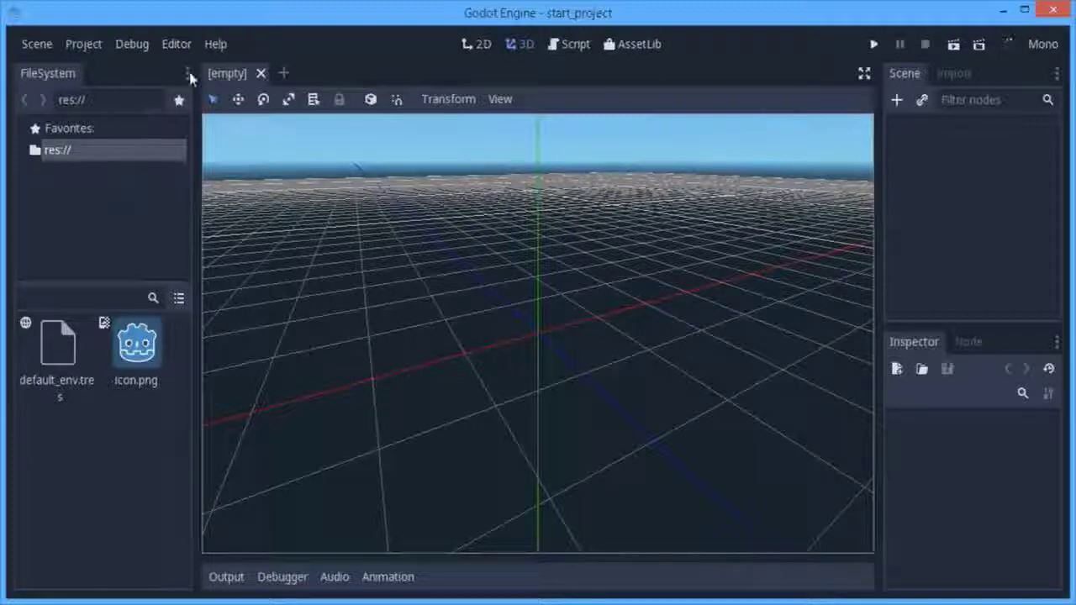
{"action": "left_click", "coordinate": [176, 44]}
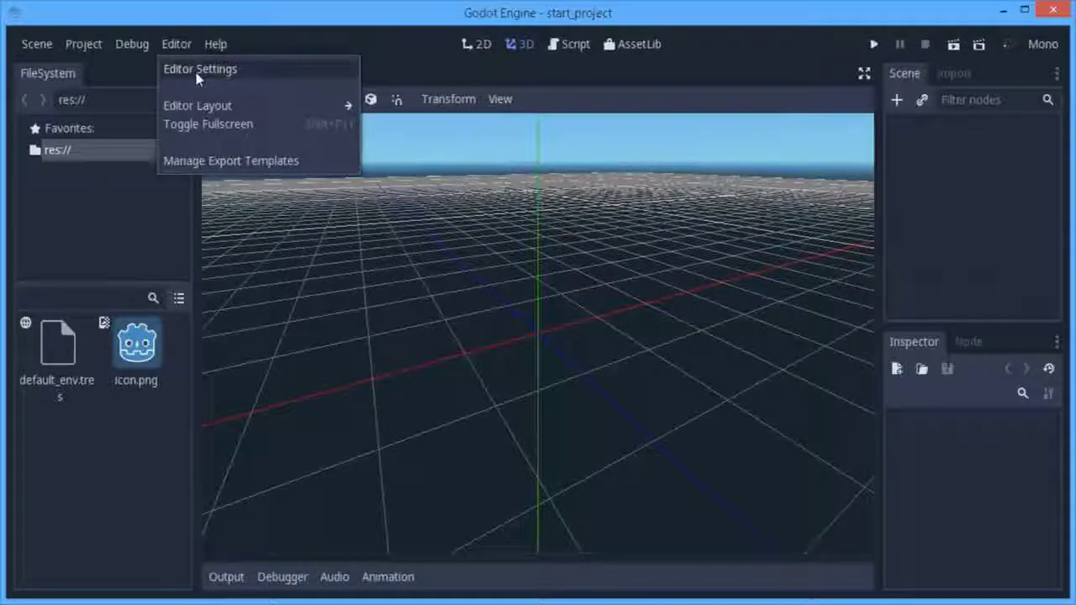
{"action": "mouse_move", "coordinate": [284, 113]}
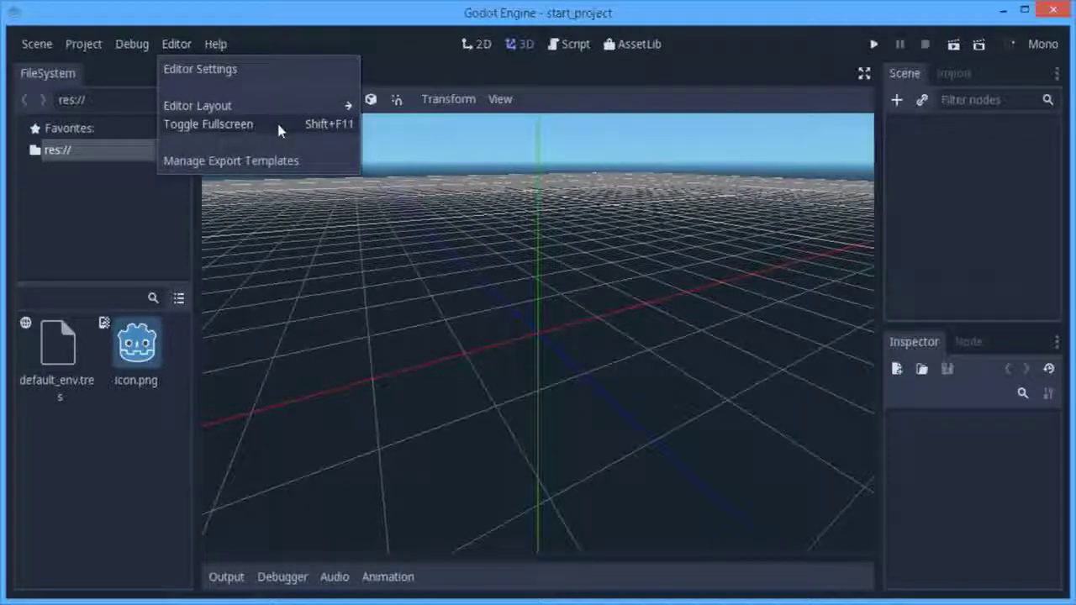
{"action": "left_click", "coordinate": [284, 41]}
{"action": "left_click", "coordinate": [216, 48]}
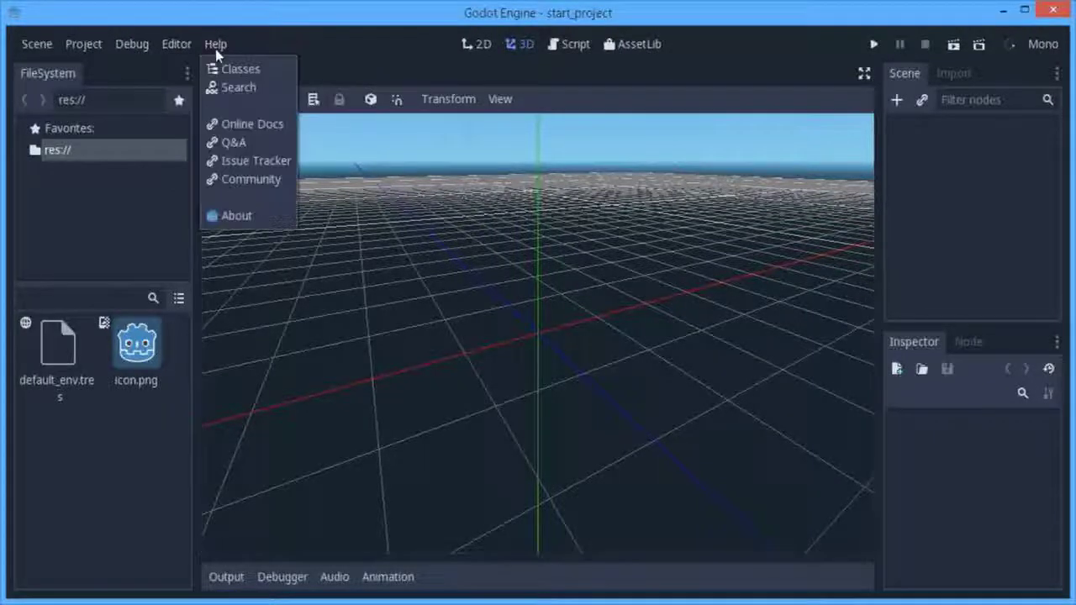
{"action": "left_click", "coordinate": [299, 39]}
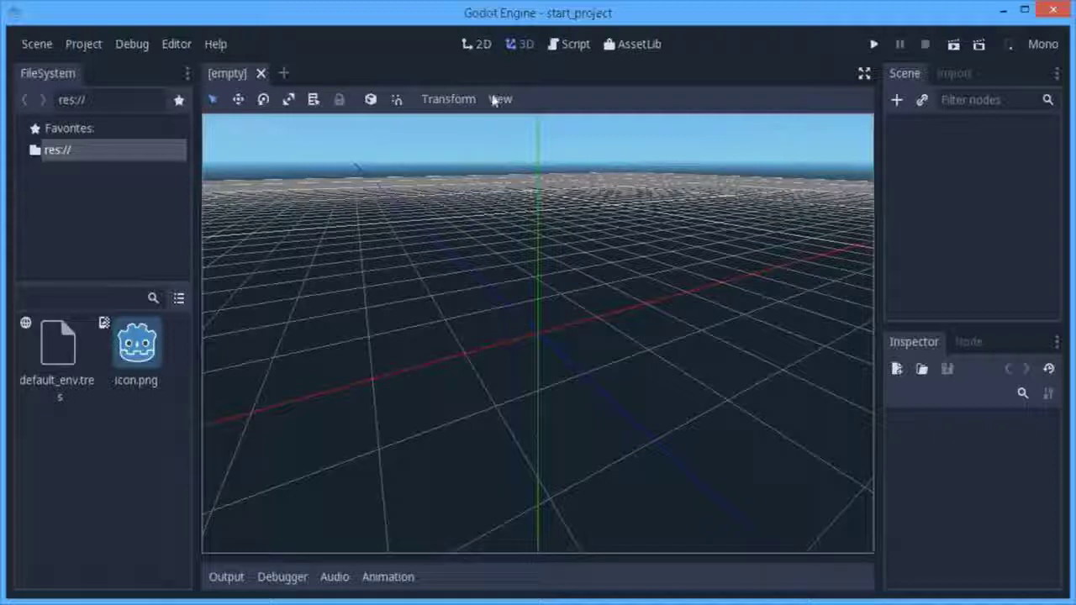
In the 2D workspace, add a Node2D as the scene's root node
{"action": "left_click", "coordinate": [476, 46]}
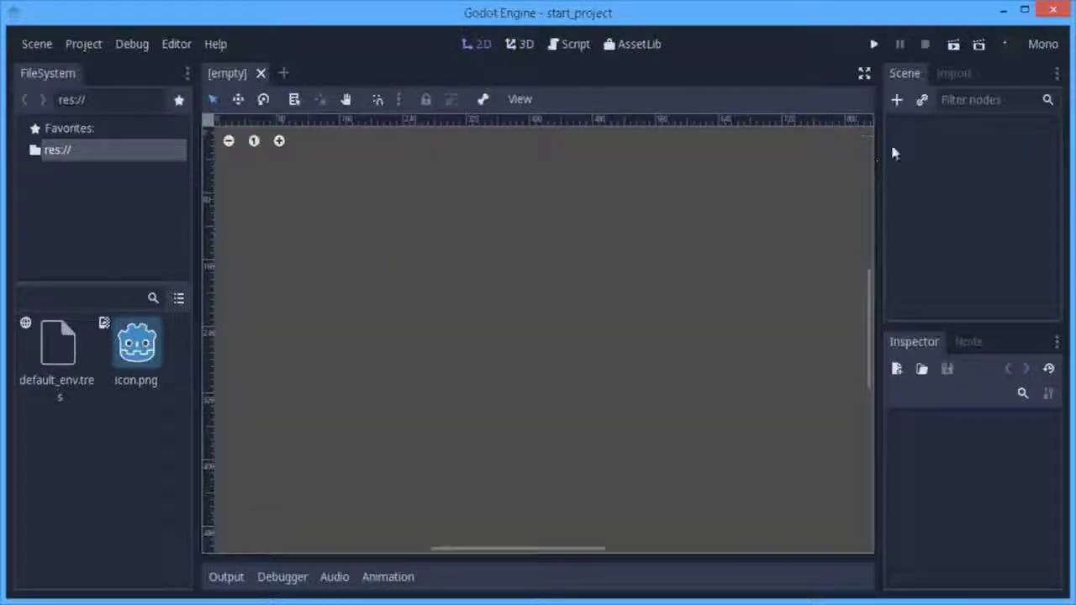
{"action": "left_click", "coordinate": [896, 100]}
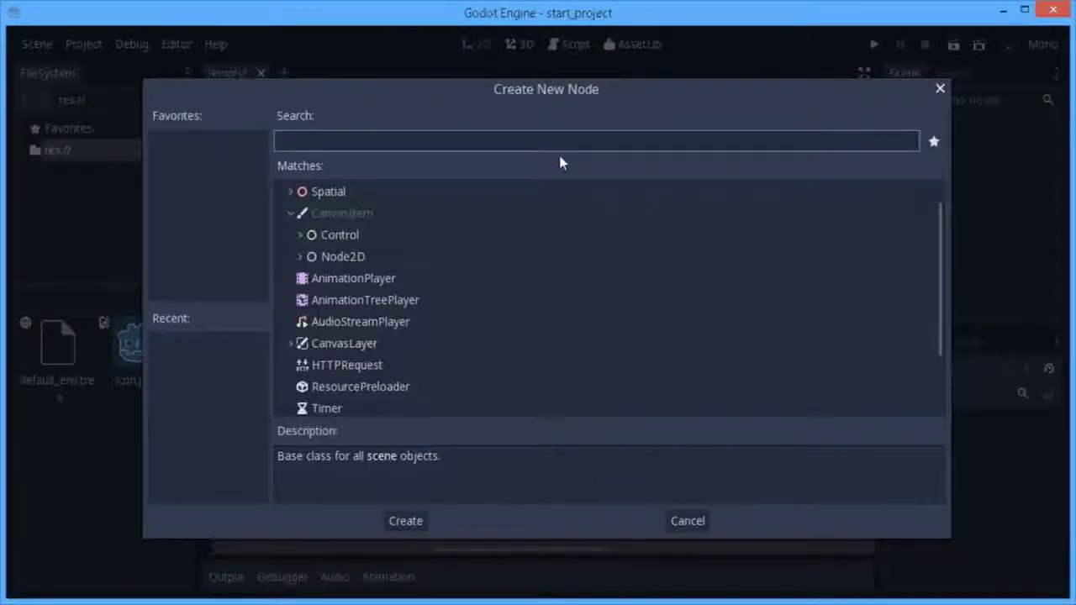
{"action": "type", "text": "node"}
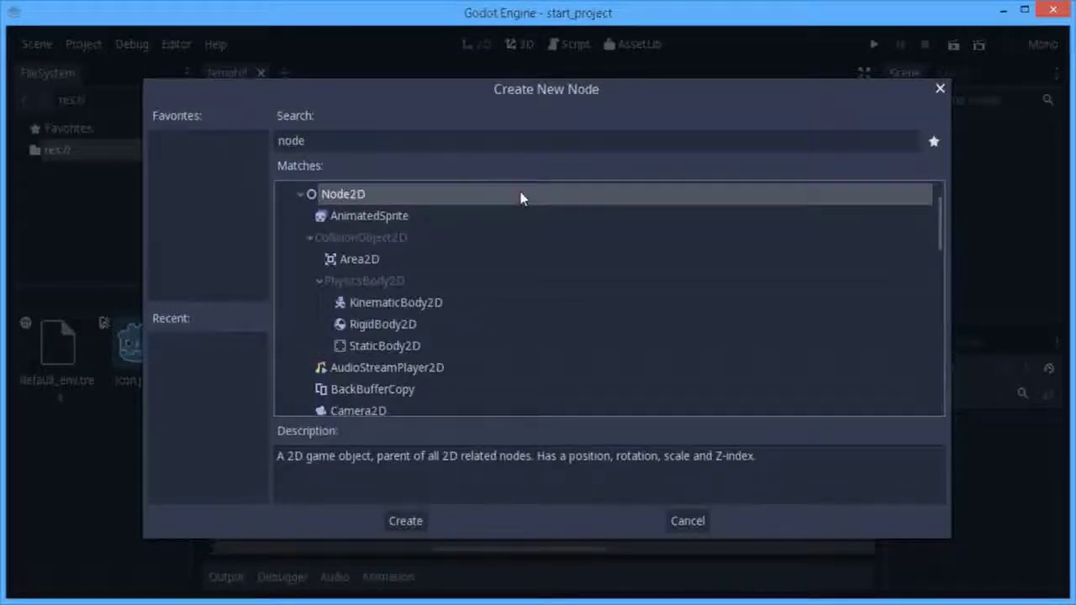
{"action": "double_click", "coordinate": [521, 197]}
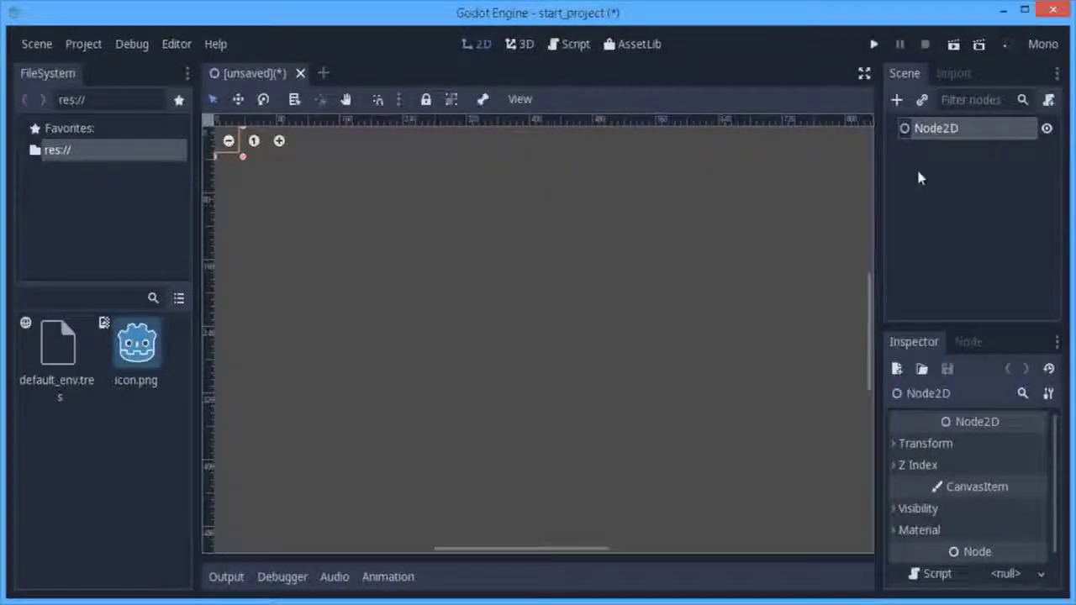
Add a Sprite node as a child of the Node2D
{"action": "left_click", "coordinate": [896, 100]}
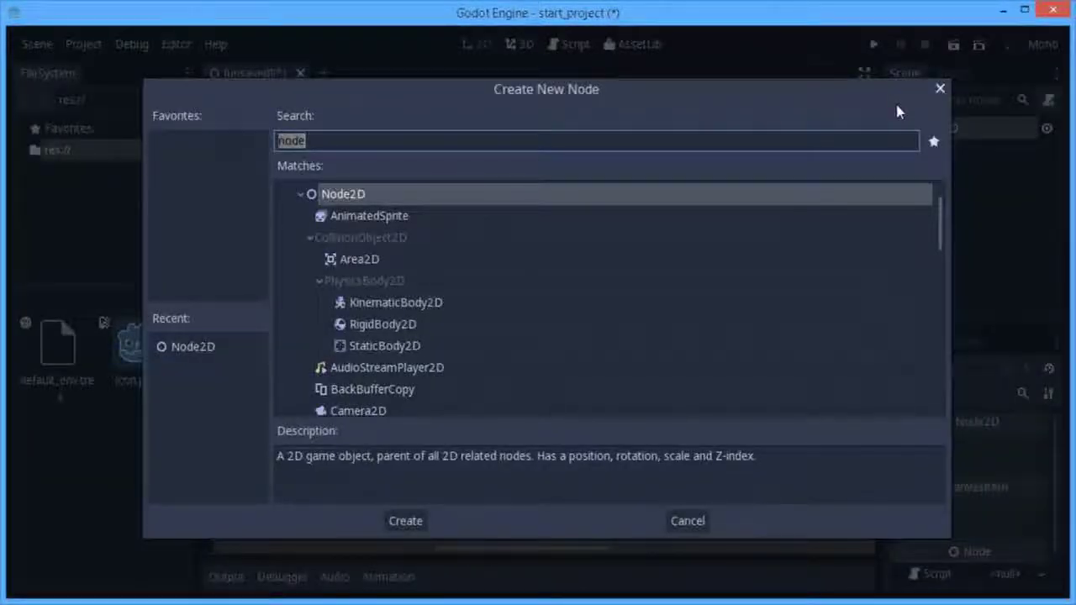
{"action": "type", "text": "sc"}
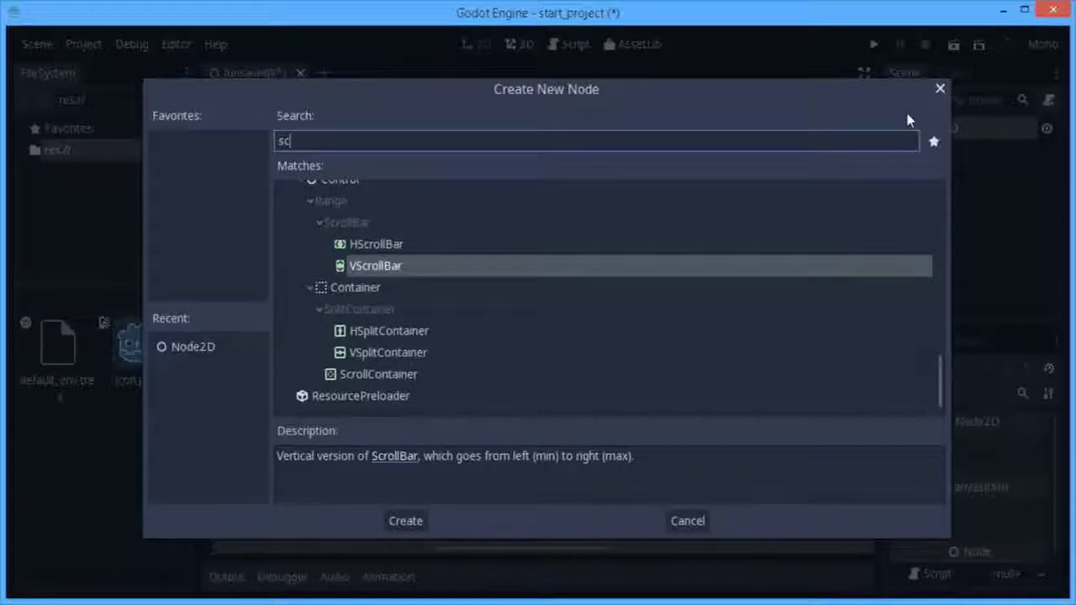
{"action": "type", "text": "i"}
{"action": "key", "text": "BackSpace"}
{"action": "key", "text": "BackSpace"}
{"action": "key", "text": "BackSpace"}
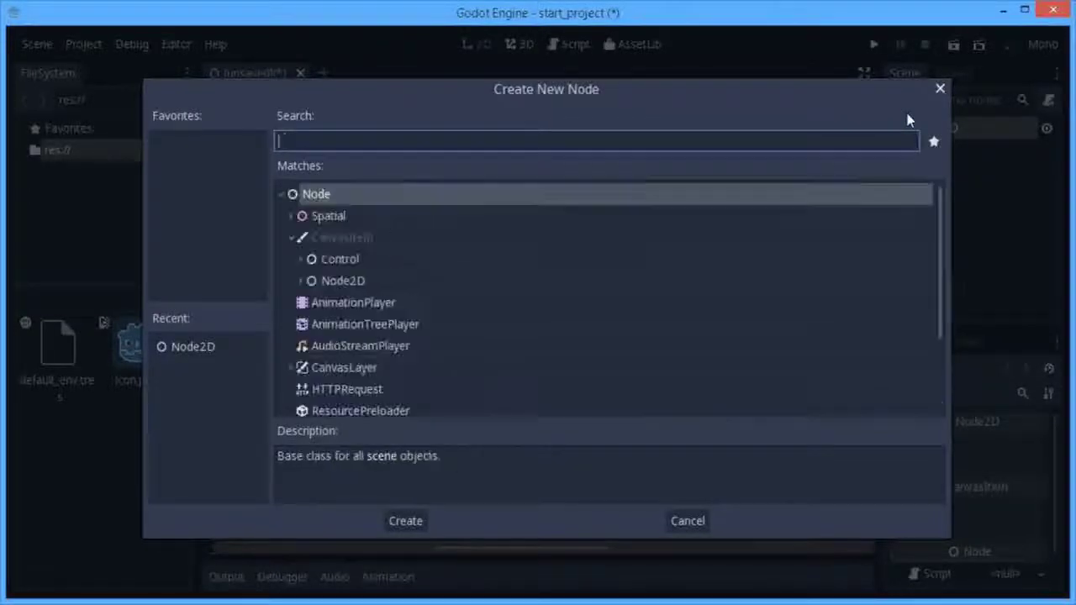
{"action": "type", "text": "spr"}
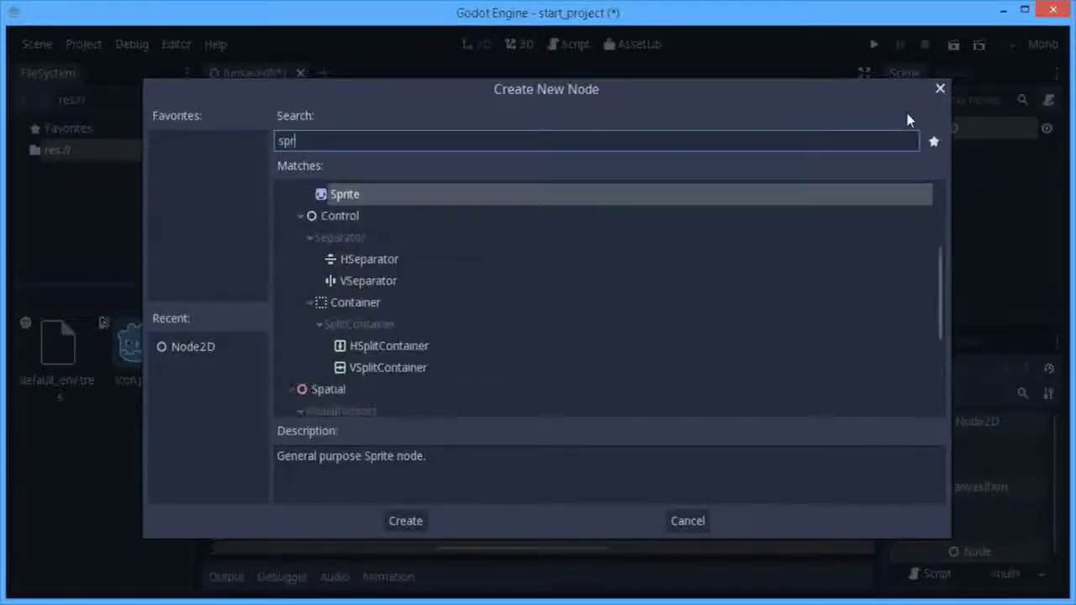
{"action": "type", "text": "i"}
{"action": "left_click", "coordinate": [488, 268]}
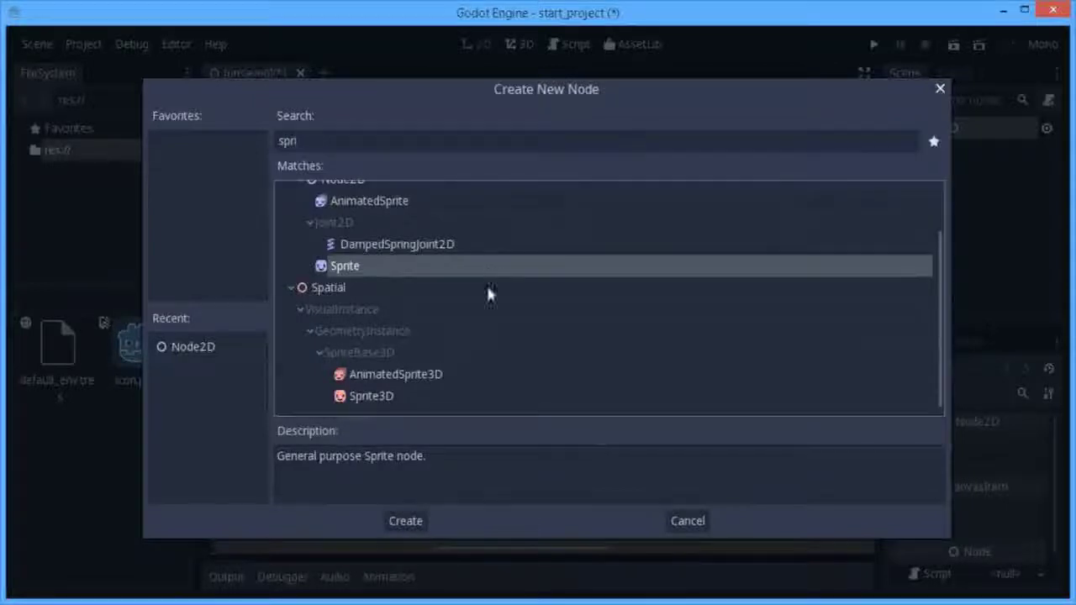
{"action": "left_click", "coordinate": [407, 520]}
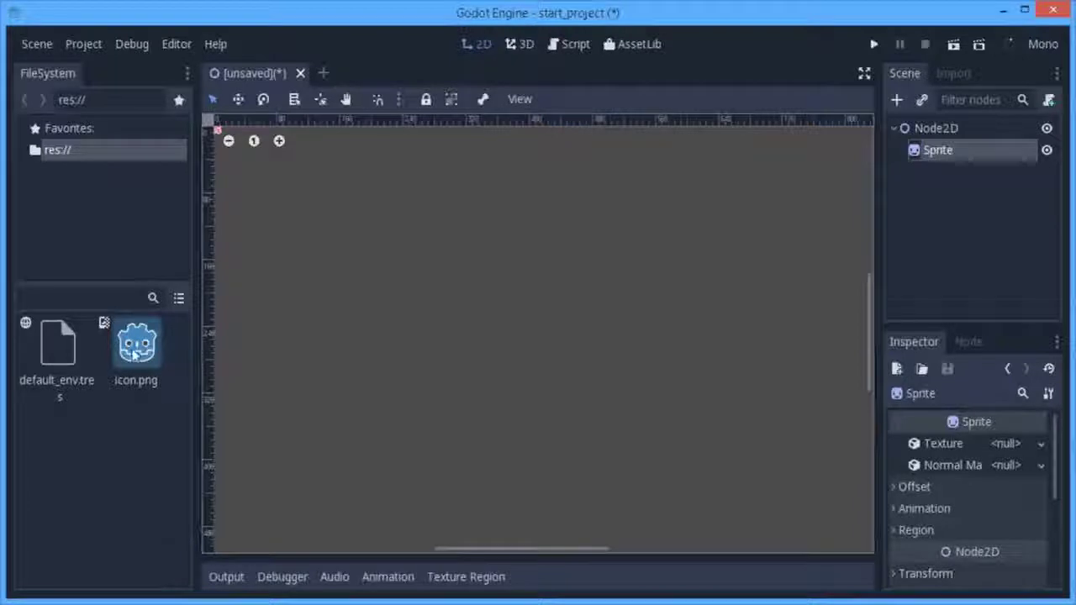
Assign icon.png as the Sprite's texture and centre it on the zoomed canvas
{"action": "left_click_drag", "start_coordinate": [135, 354], "coordinate": [1000, 445]}
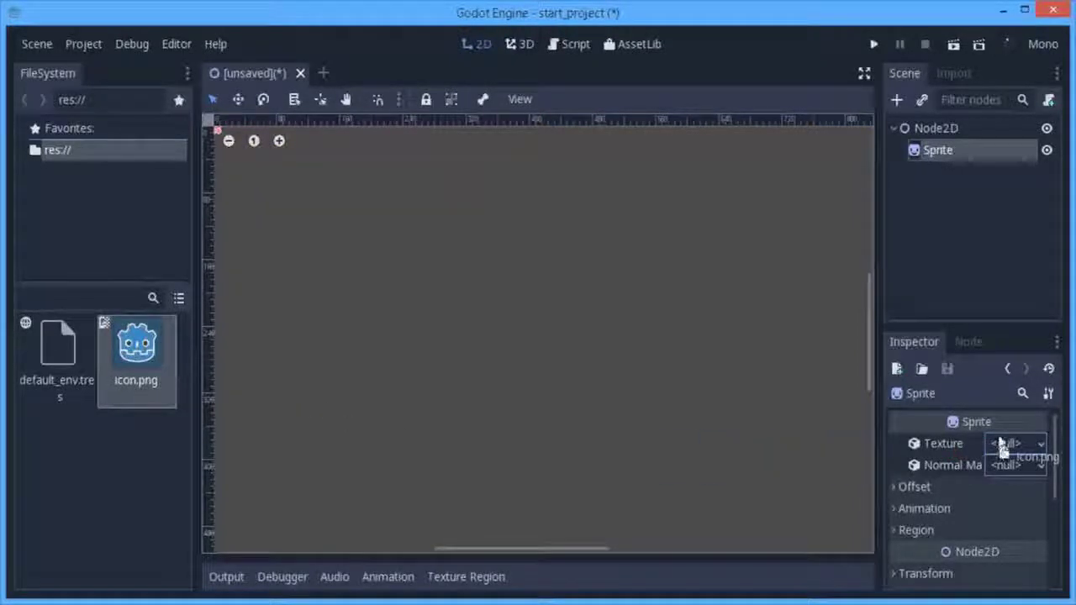
{"action": "left_click_drag", "start_coordinate": [1000, 445], "coordinate": [1005, 447]}
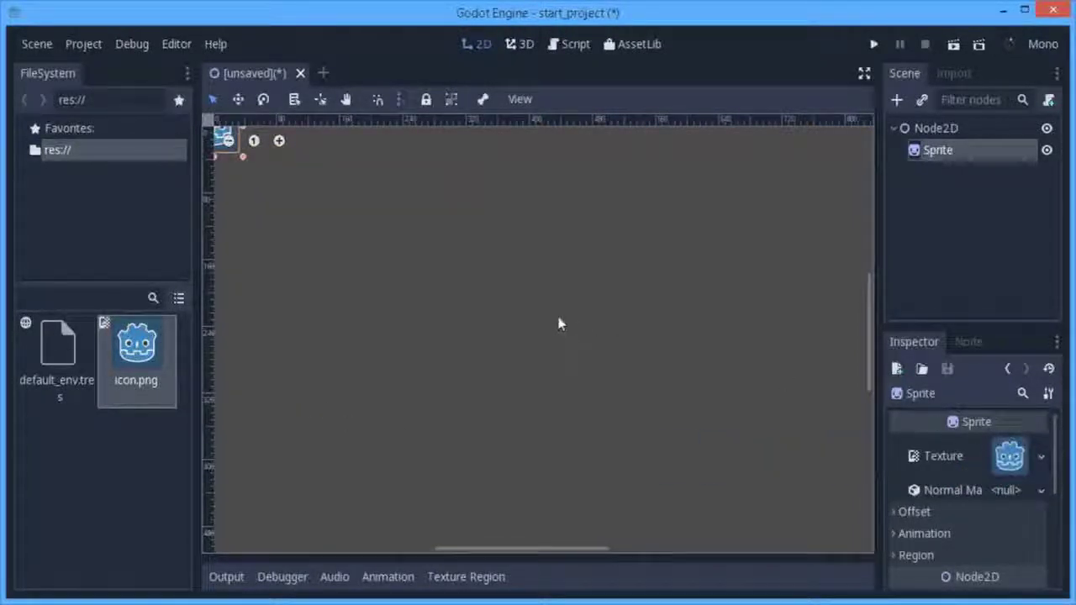
{"action": "scroll", "coordinate": [519, 300], "scroll_direction": "up", "scroll_amount": 2}
{"action": "middle_click_drag", "start_coordinate": [533, 312], "coordinate": [491, 290]}
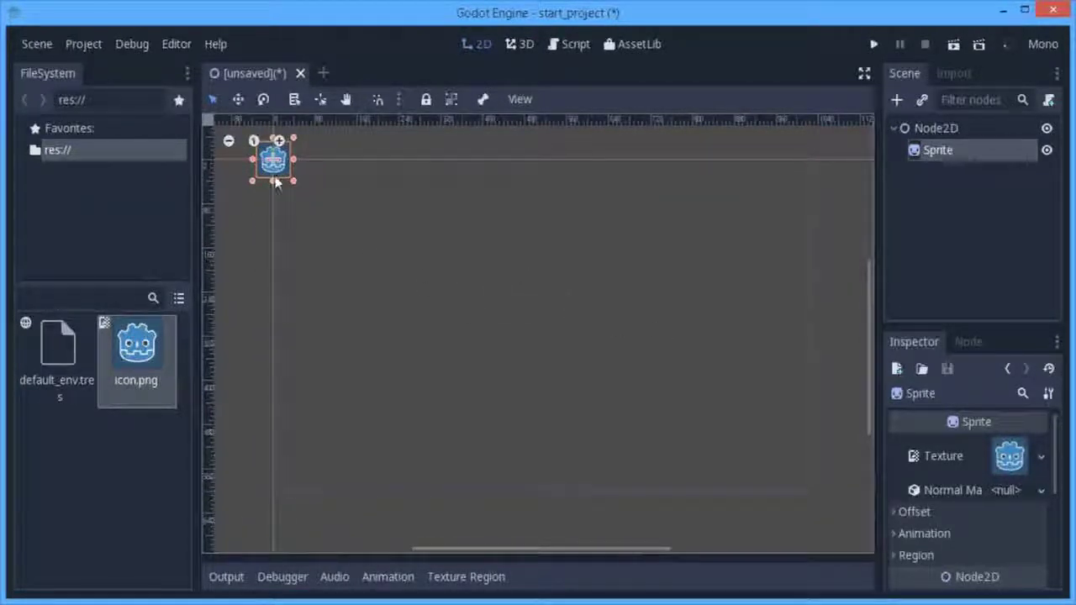
{"action": "left_click_drag", "start_coordinate": [274, 164], "coordinate": [536, 321]}
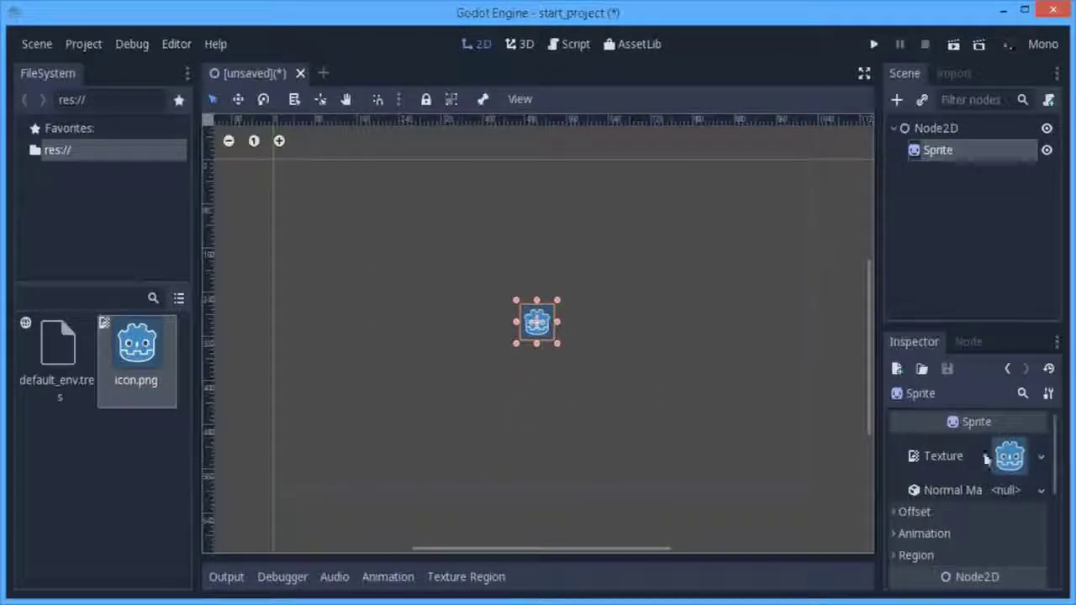
{"action": "scroll", "coordinate": [983, 449], "scroll_direction": "down", "scroll_amount": 3}
{"action": "scroll", "coordinate": [979, 445], "scroll_direction": "down", "scroll_amount": 2}
Set the Sprite's Transform Scale to 20, 20, then launch the scene
{"action": "left_click", "coordinate": [896, 452]}
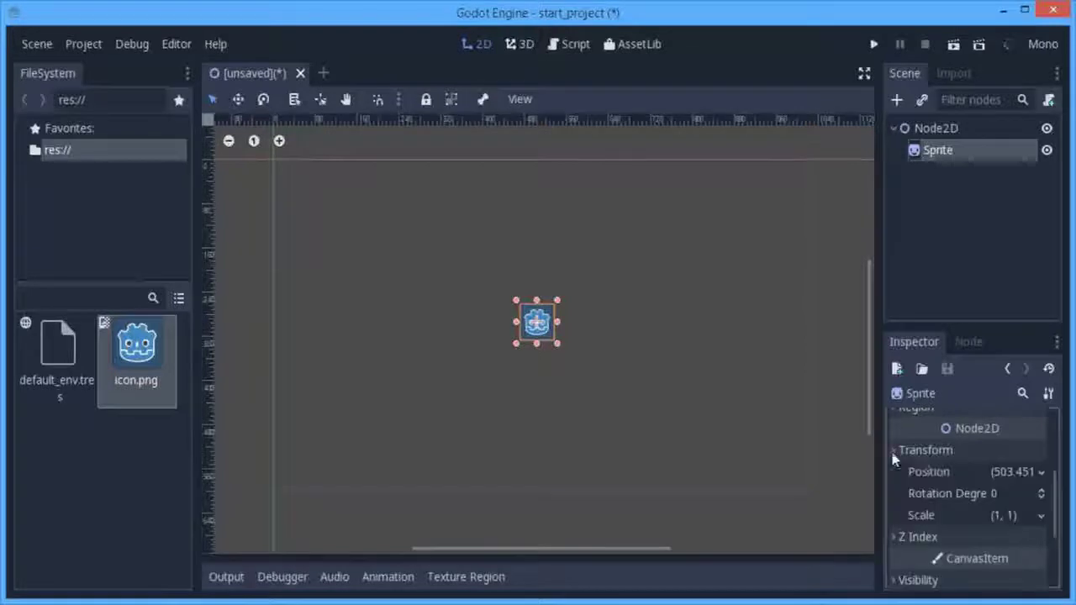
{"action": "scroll", "coordinate": [916, 458], "scroll_direction": "down", "scroll_amount": 1}
{"action": "left_click", "coordinate": [1008, 493]}
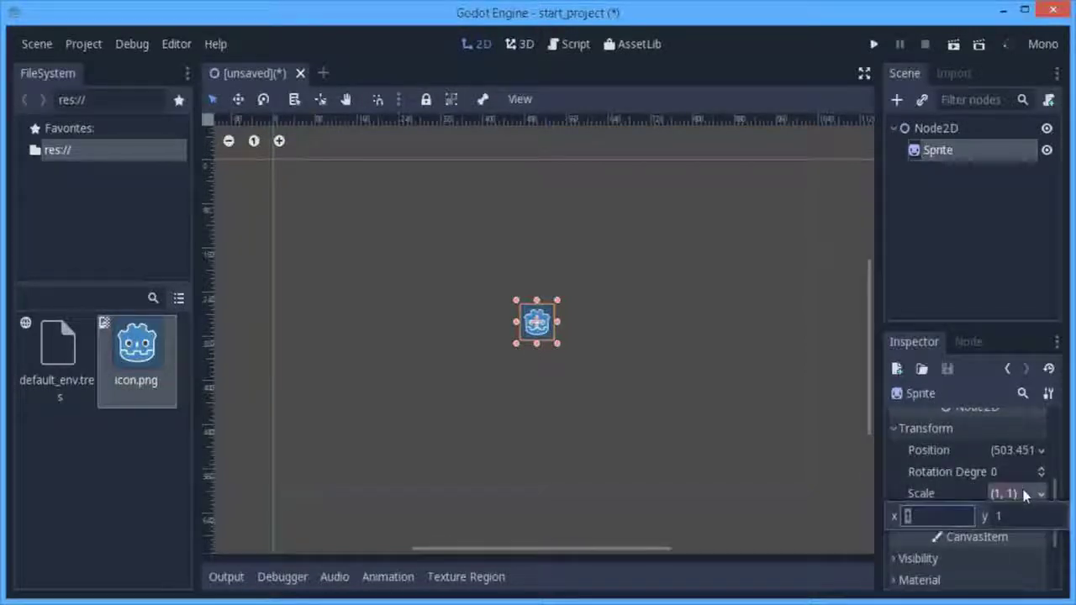
{"action": "type", "text": "20"}
{"action": "left_click", "coordinate": [1012, 516]}
{"action": "type", "text": "20"}
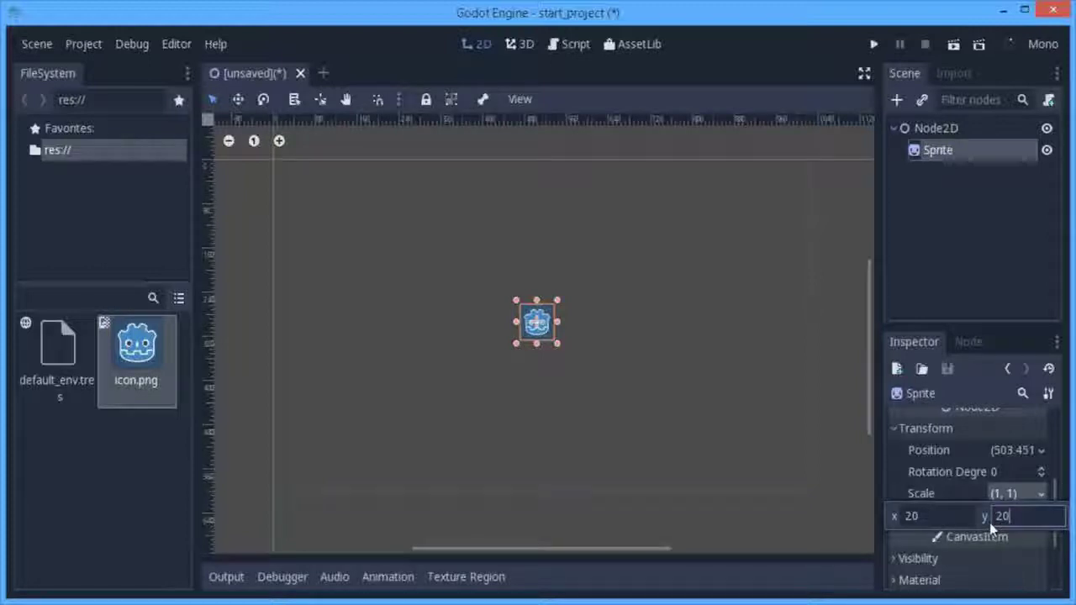
{"action": "key", "text": "Return"}
{"action": "scroll", "coordinate": [692, 371], "scroll_direction": "down", "scroll_amount": 1}
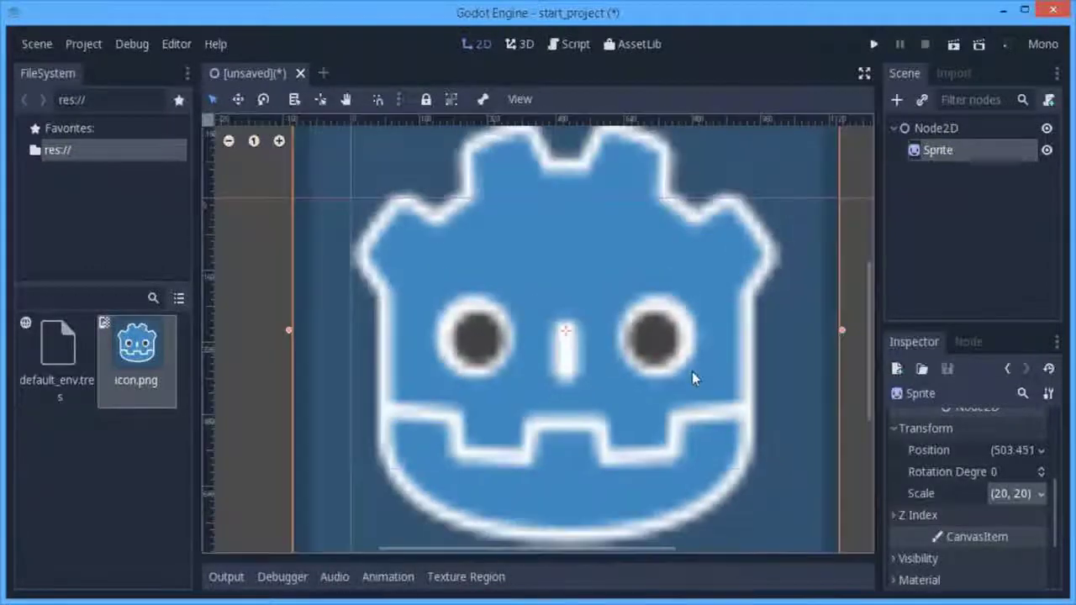
{"action": "scroll", "coordinate": [691, 371], "scroll_direction": "down", "scroll_amount": 1}
{"action": "scroll", "coordinate": [689, 371], "scroll_direction": "down", "scroll_amount": 1}
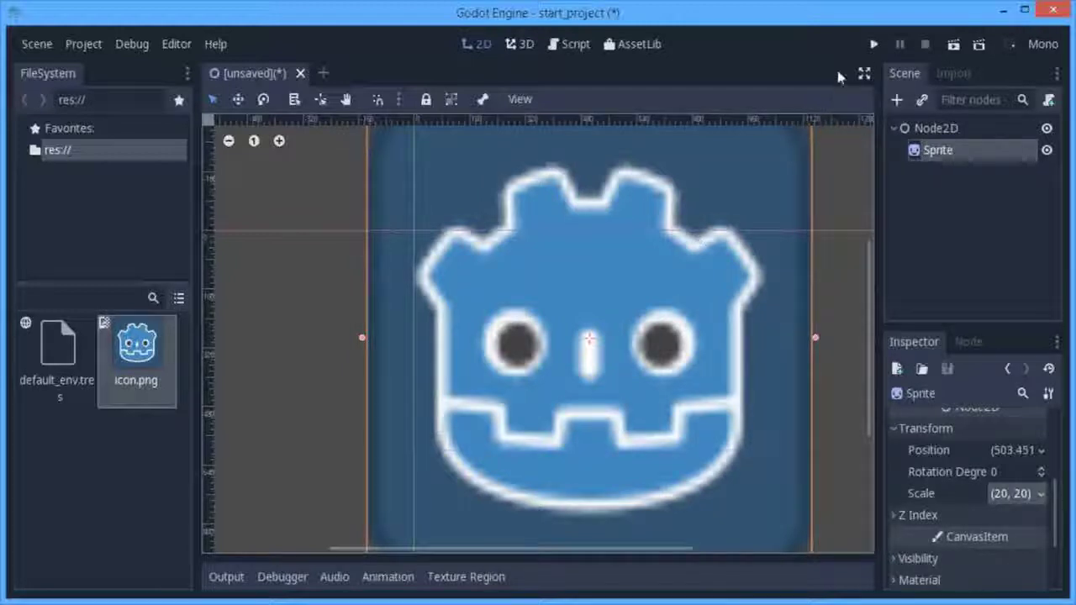
{"action": "left_click", "coordinate": [874, 46]}
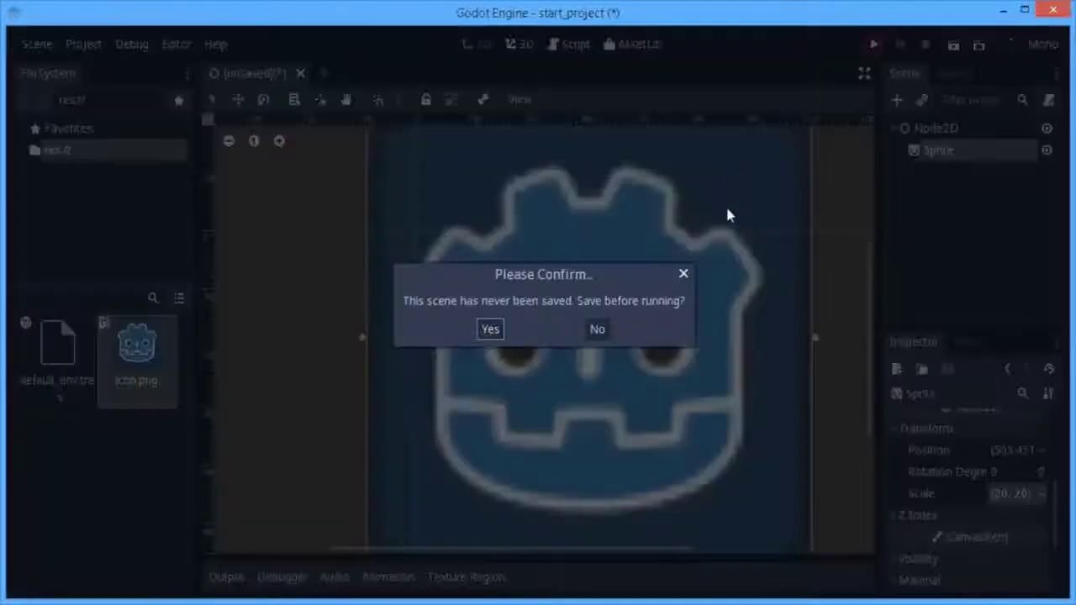
Save the scene as start_test.tscn before it runs
{"action": "left_click", "coordinate": [491, 328]}
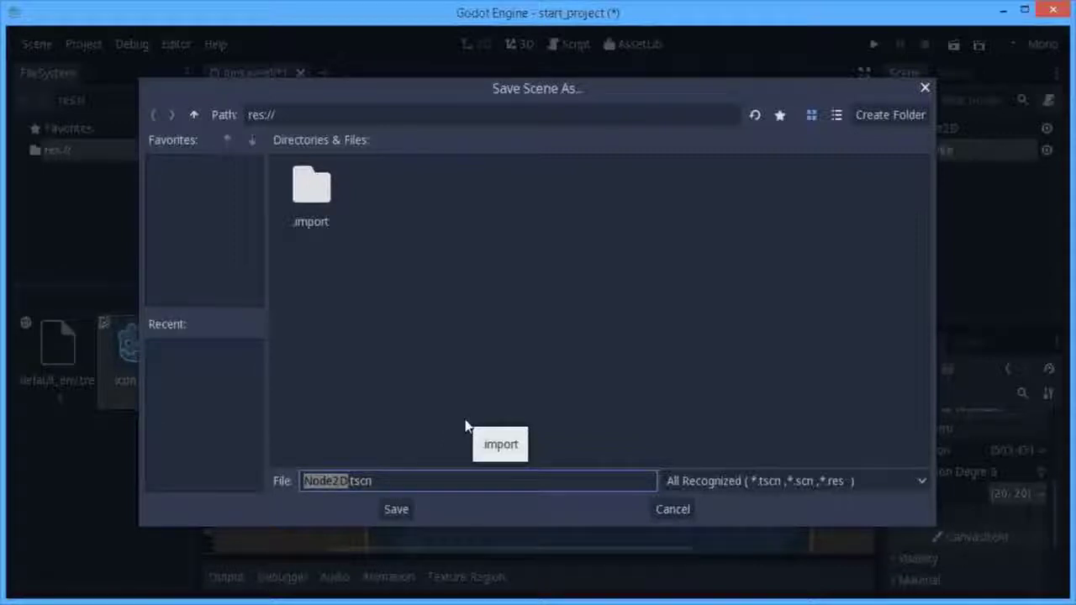
{"action": "type", "text": "s"}
{"action": "type", "text": "tart_prst"}
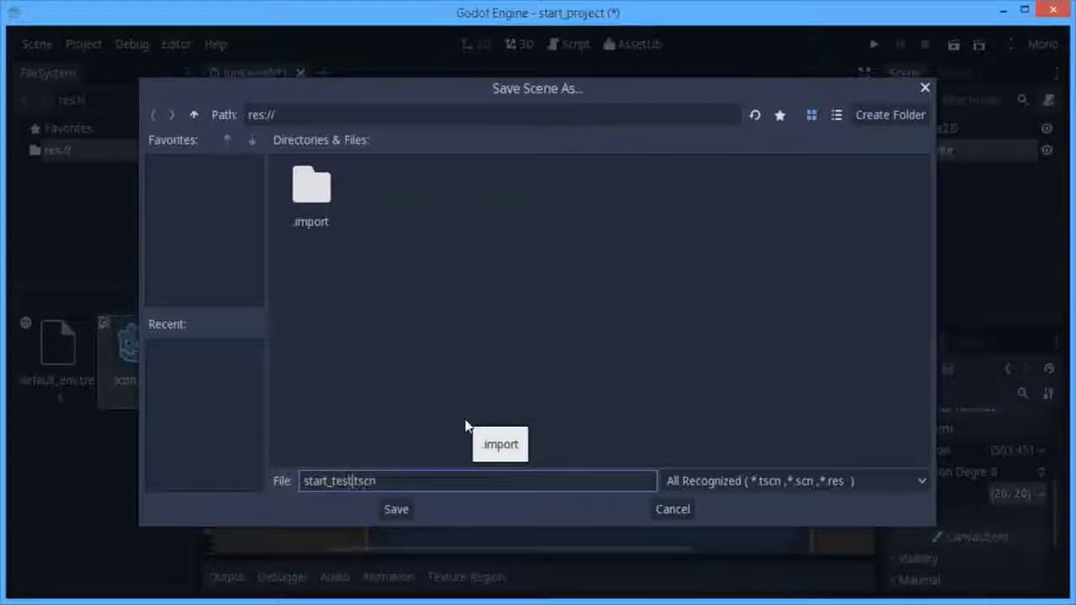
{"action": "left_click", "coordinate": [398, 509]}
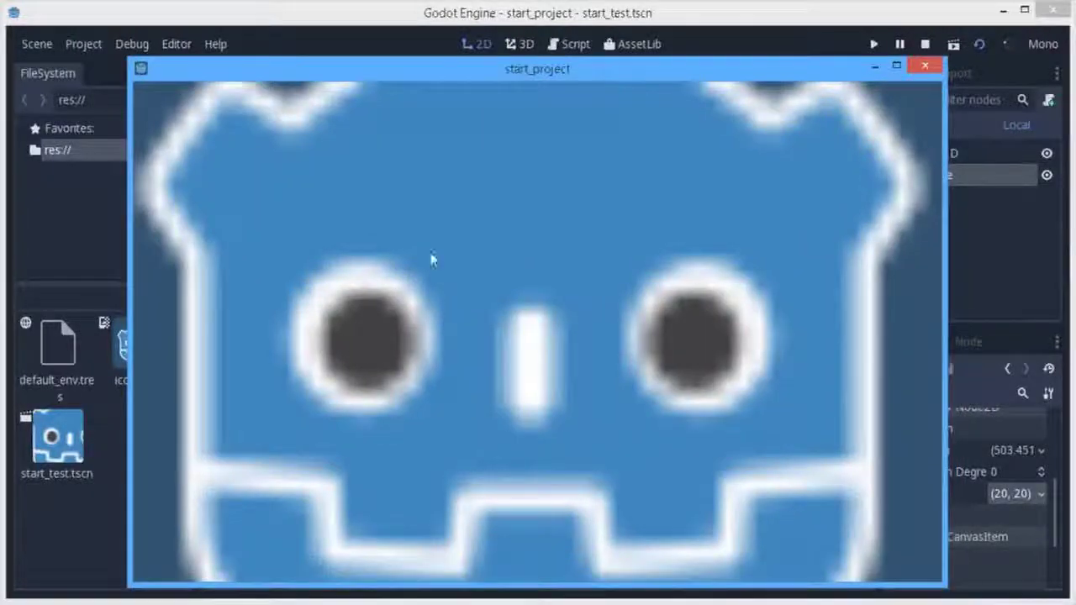
Close the running game window and scroll through the output log
{"action": "left_click", "coordinate": [924, 67]}
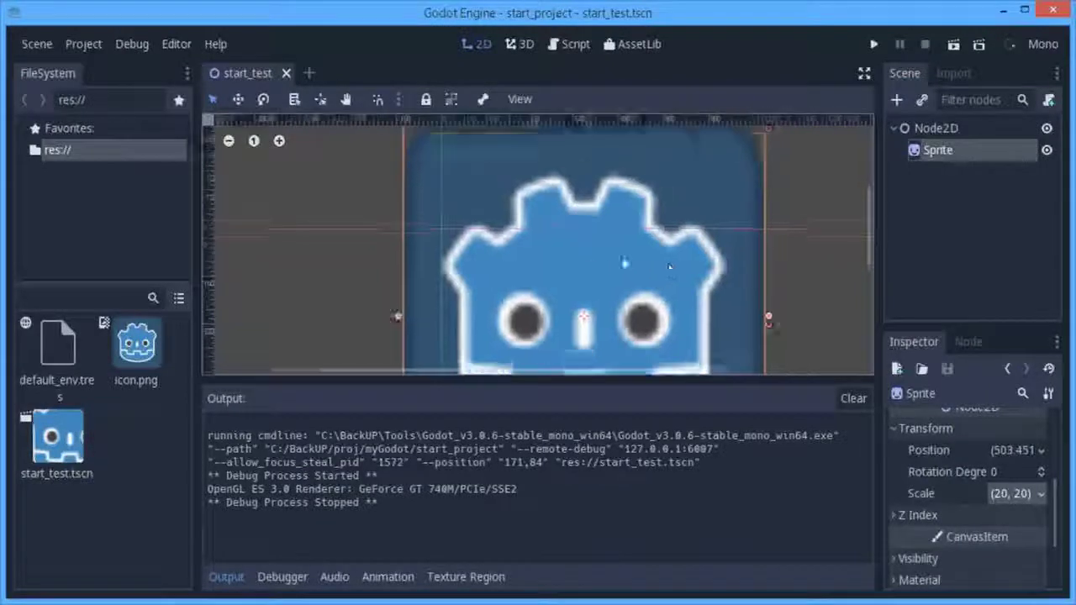
{"action": "scroll", "coordinate": [624, 259], "scroll_direction": "right", "scroll_amount": 5}
{"action": "scroll", "coordinate": [723, 257], "scroll_direction": "down", "scroll_amount": 1}
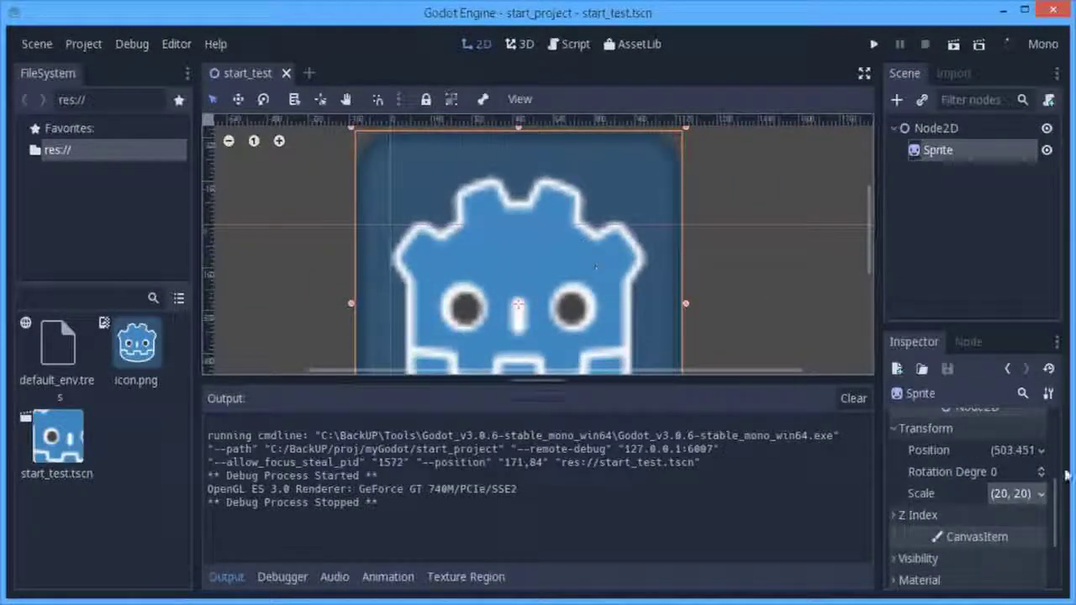
{"action": "scroll", "coordinate": [971, 432], "scroll_direction": "down", "scroll_amount": 1}
{"action": "scroll", "coordinate": [967, 463], "scroll_direction": "down", "scroll_amount": 1}
{"action": "scroll", "coordinate": [958, 479], "scroll_direction": "up", "scroll_amount": 1}
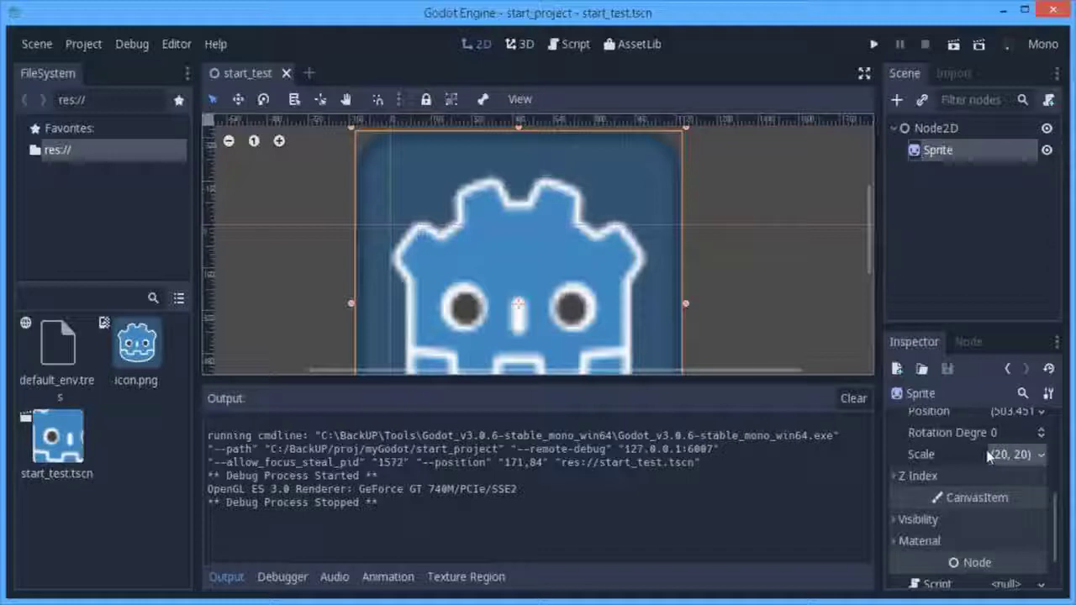
{"action": "scroll", "coordinate": [989, 454], "scroll_direction": "down", "scroll_amount": 1}
{"action": "scroll", "coordinate": [1008, 445], "scroll_direction": "up", "scroll_amount": 3}
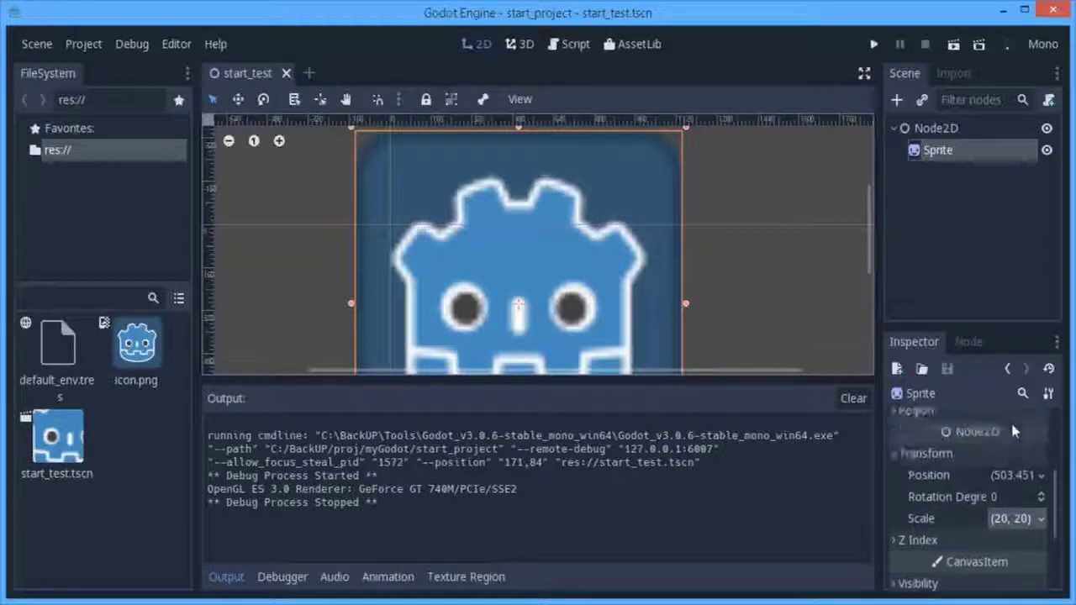
Give the Sprite a new CanvasItemMaterial in its Material section
{"action": "scroll", "coordinate": [1013, 433], "scroll_direction": "up", "scroll_amount": 3}
{"action": "scroll", "coordinate": [1008, 441], "scroll_direction": "up", "scroll_amount": 1}
{"action": "scroll", "coordinate": [1007, 445], "scroll_direction": "down", "scroll_amount": 1}
{"action": "scroll", "coordinate": [1006, 448], "scroll_direction": "up", "scroll_amount": 1}
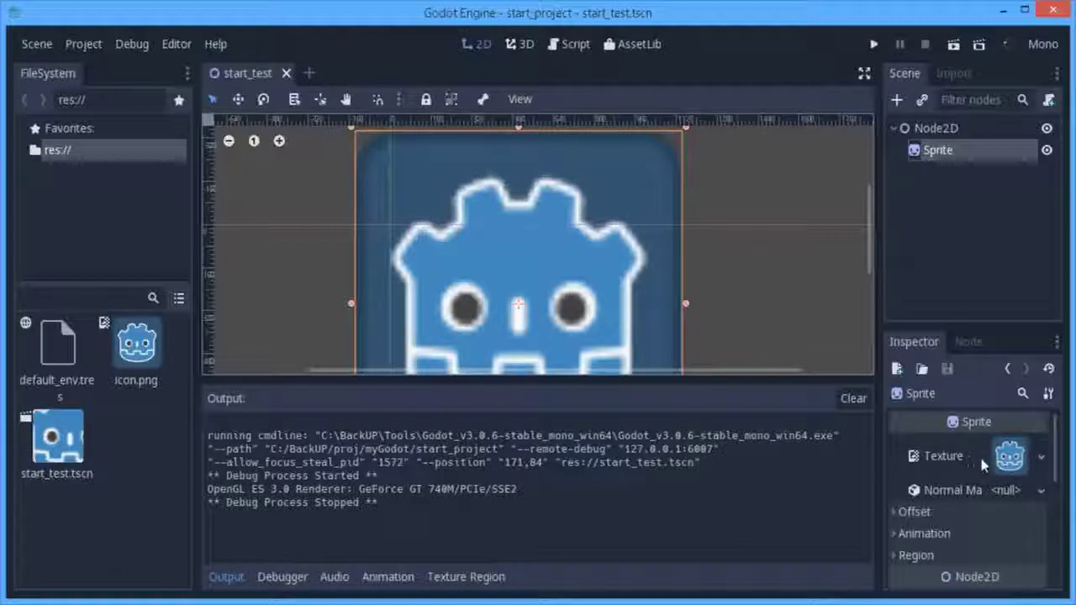
{"action": "scroll", "coordinate": [983, 464], "scroll_direction": "down", "scroll_amount": 2}
{"action": "scroll", "coordinate": [987, 461], "scroll_direction": "down", "scroll_amount": 1}
{"action": "scroll", "coordinate": [985, 462], "scroll_direction": "down", "scroll_amount": 1}
{"action": "scroll", "coordinate": [983, 462], "scroll_direction": "down", "scroll_amount": 2}
{"action": "scroll", "coordinate": [975, 462], "scroll_direction": "down", "scroll_amount": 1}
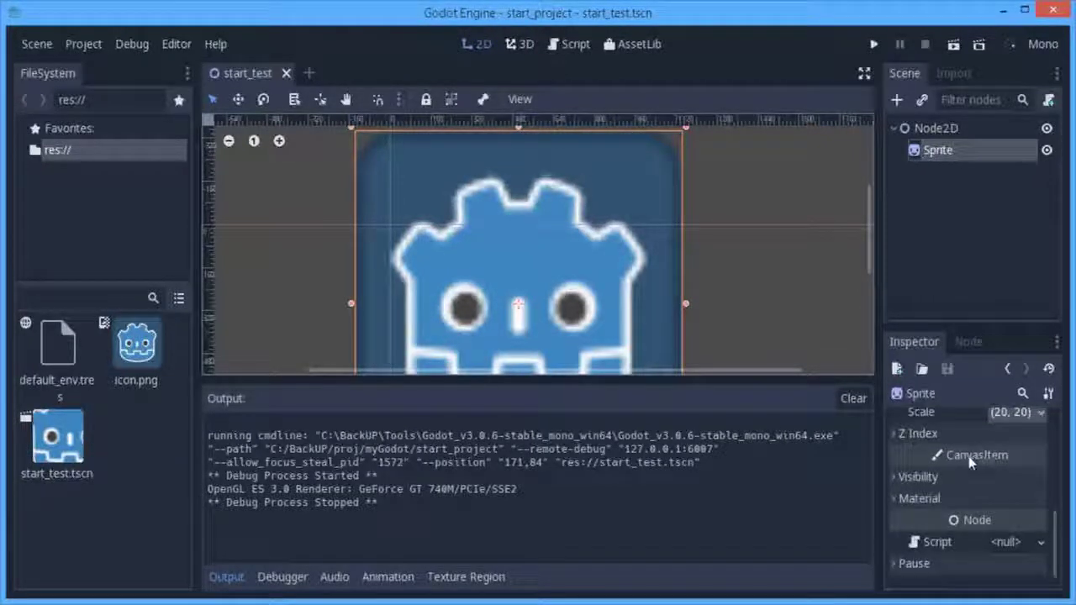
{"action": "left_click", "coordinate": [918, 499]}
{"action": "scroll", "coordinate": [1005, 474], "scroll_direction": "down", "scroll_amount": 1}
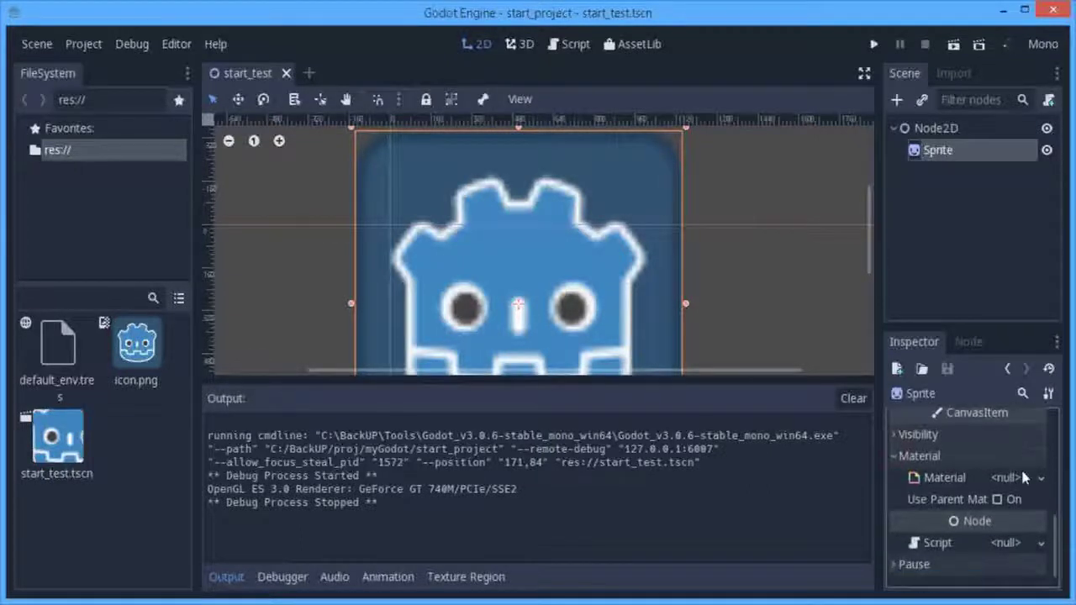
{"action": "left_click", "coordinate": [1040, 477]}
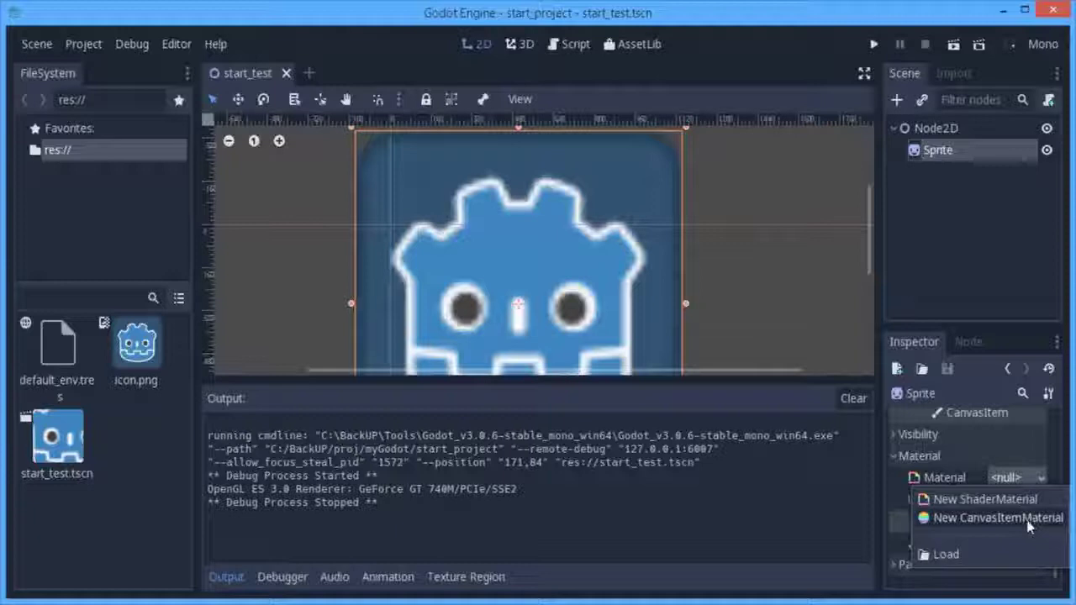
{"action": "left_click", "coordinate": [1027, 518]}
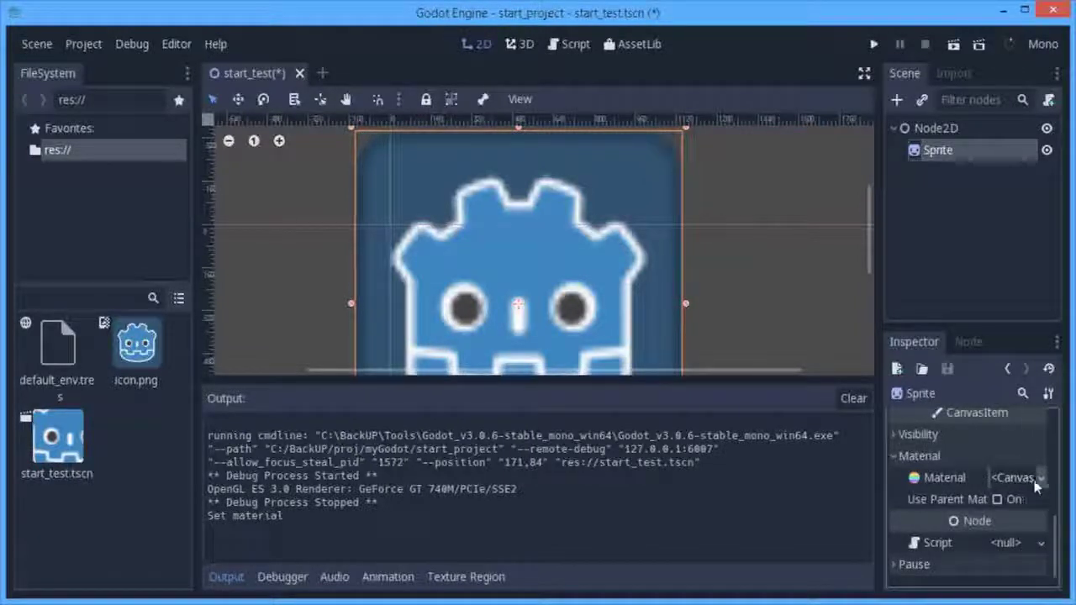
Convert the material to a ShaderMaterial and expand its properties
{"action": "left_click", "coordinate": [1040, 478]}
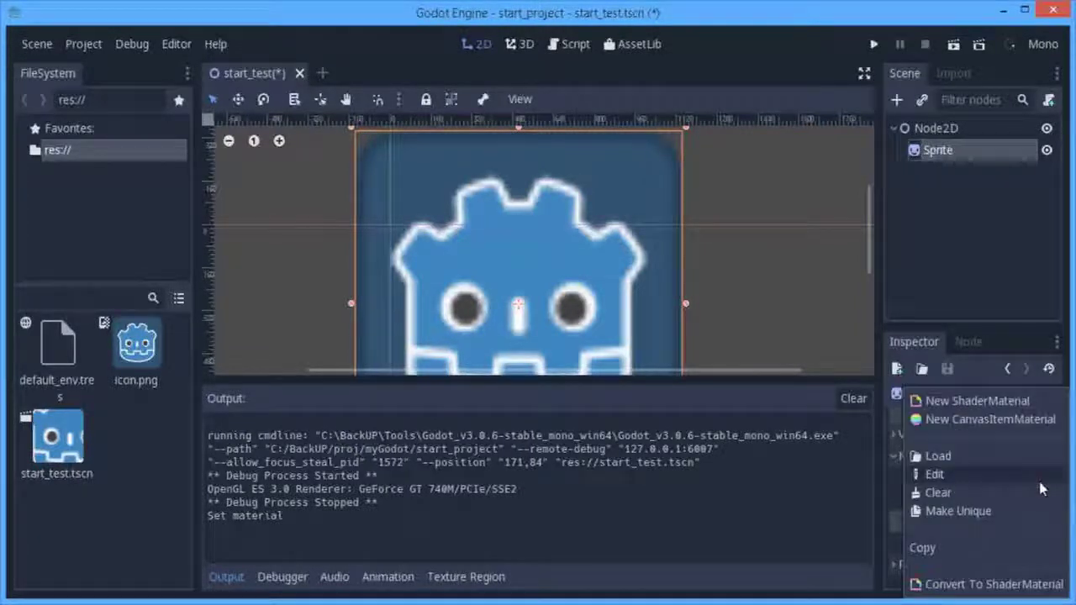
{"action": "left_click", "coordinate": [1013, 585]}
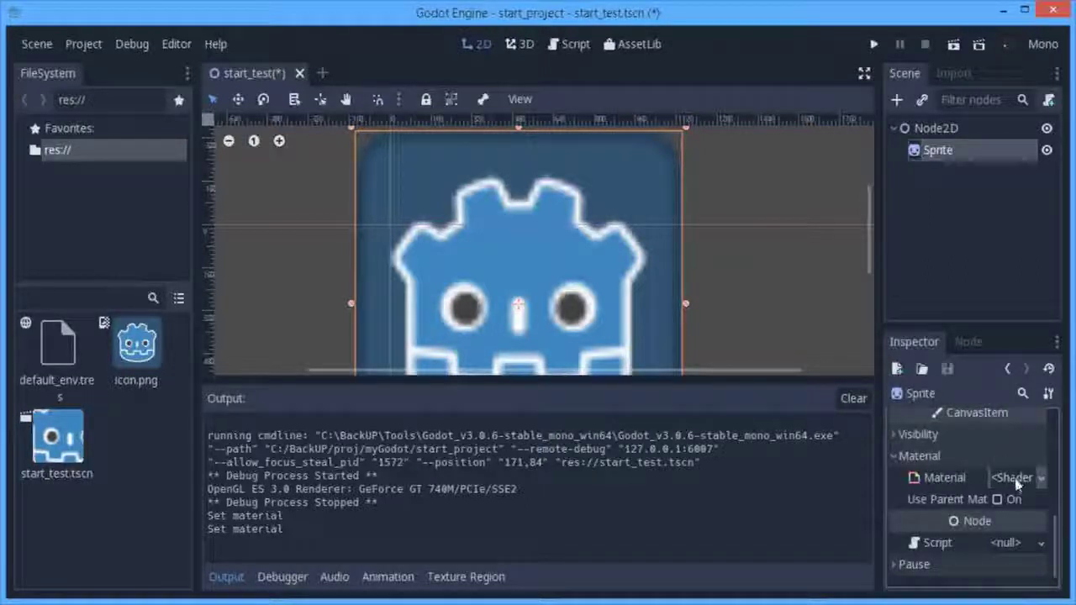
{"action": "left_click", "coordinate": [1012, 479]}
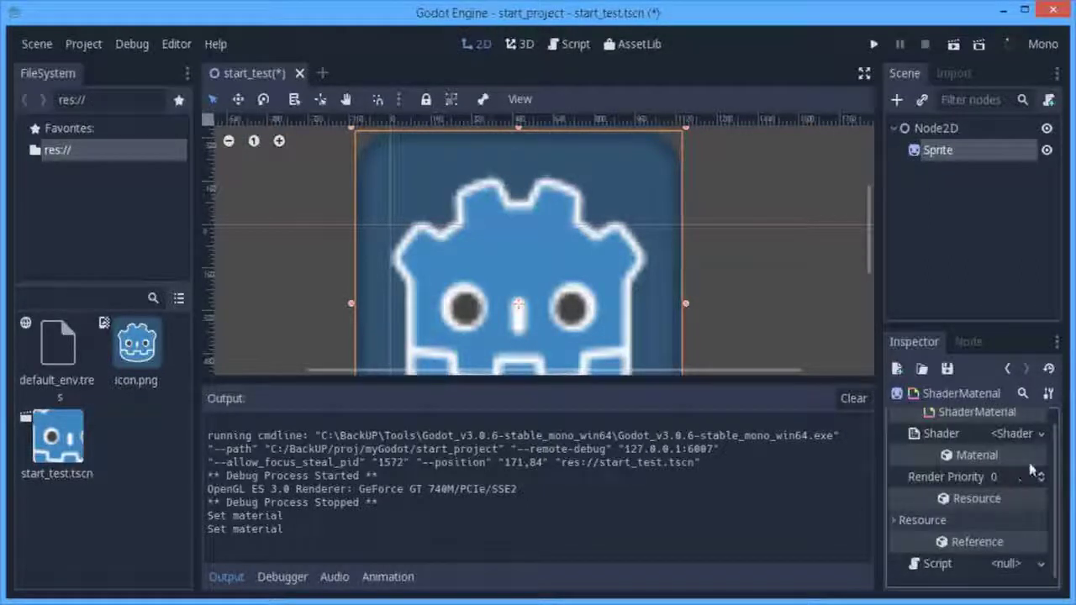
{"action": "scroll", "coordinate": [1028, 458], "scroll_direction": "up", "scroll_amount": 1}
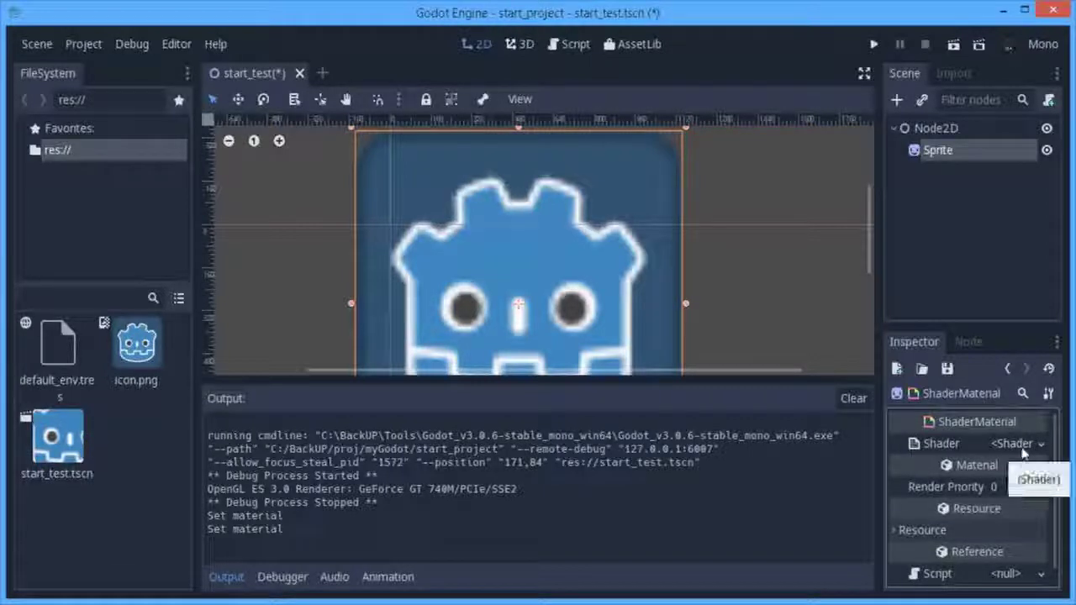
Write a sin_modified helper and a fragment() function outputting solid red in the shader editor
{"action": "left_click", "coordinate": [1022, 452]}
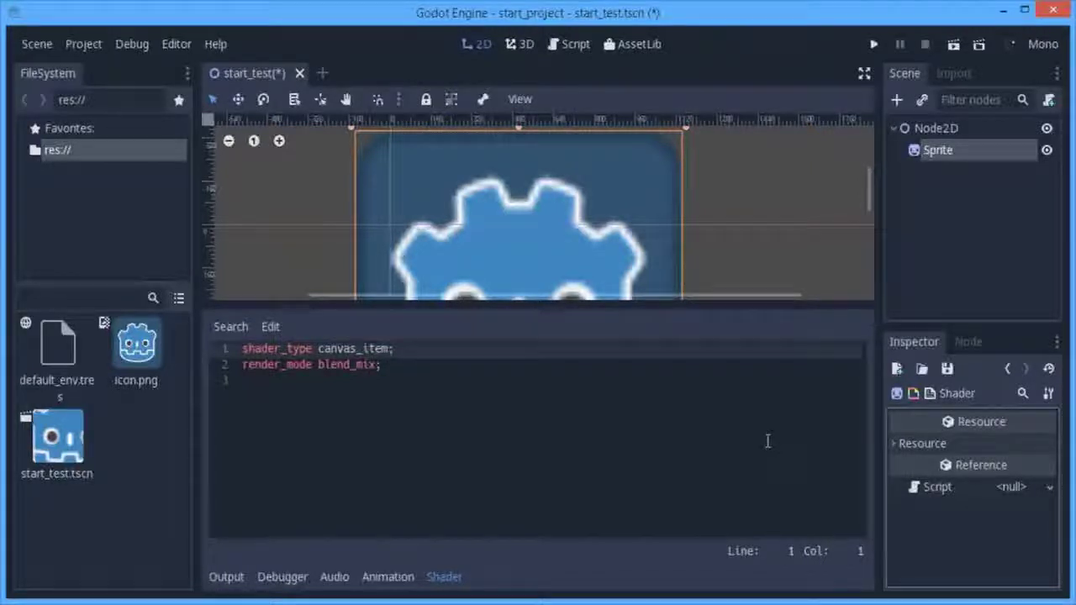
{"action": "left_click", "coordinate": [511, 407]}
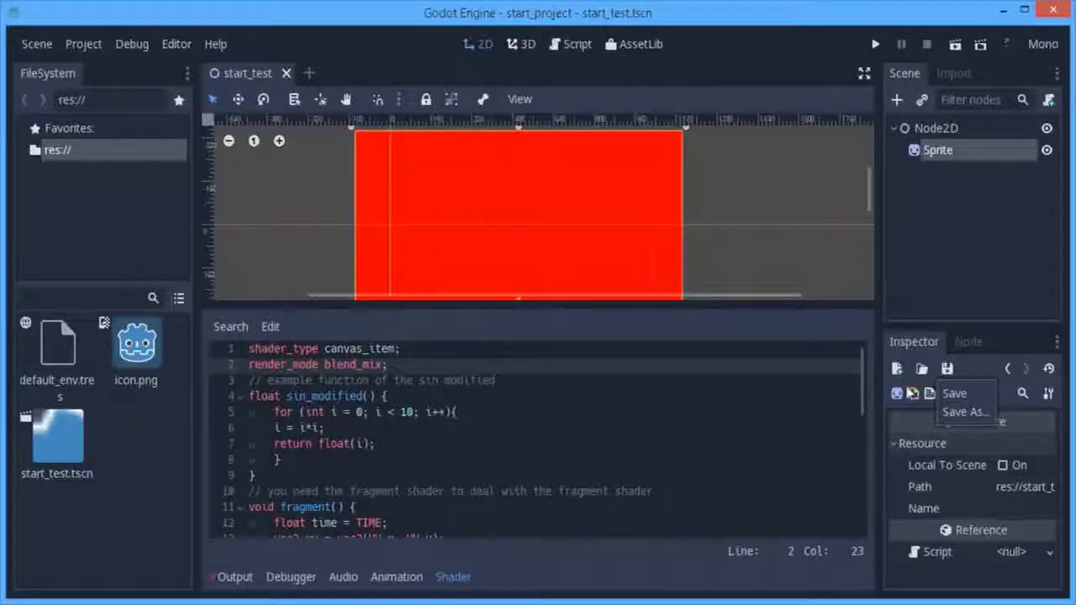
{"action": "left_click", "coordinate": [948, 374]}
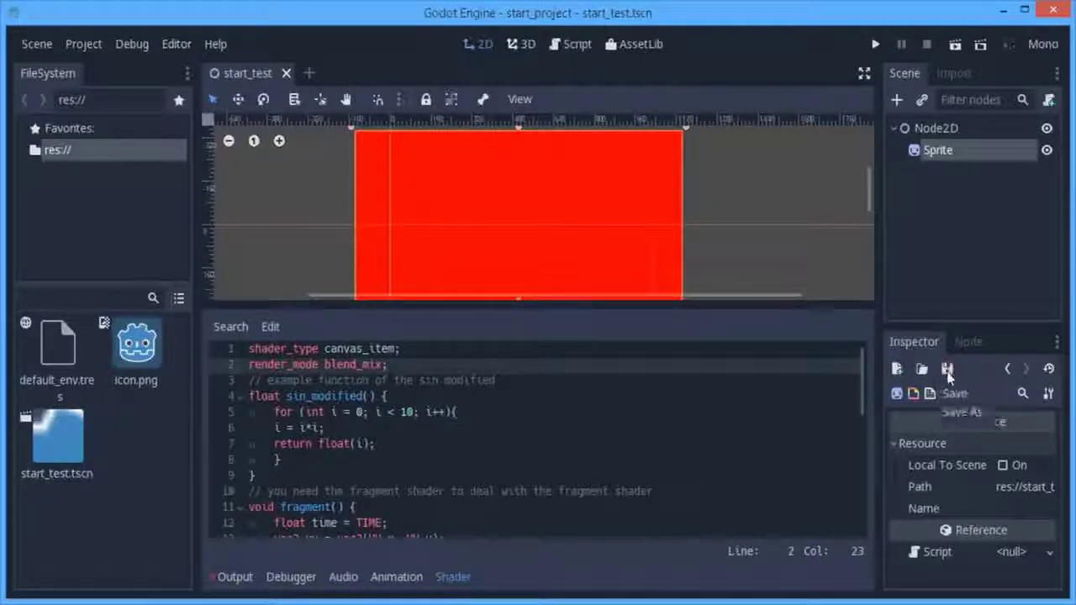
Save the shader to the project as start_test.shader
{"action": "left_click", "coordinate": [954, 413]}
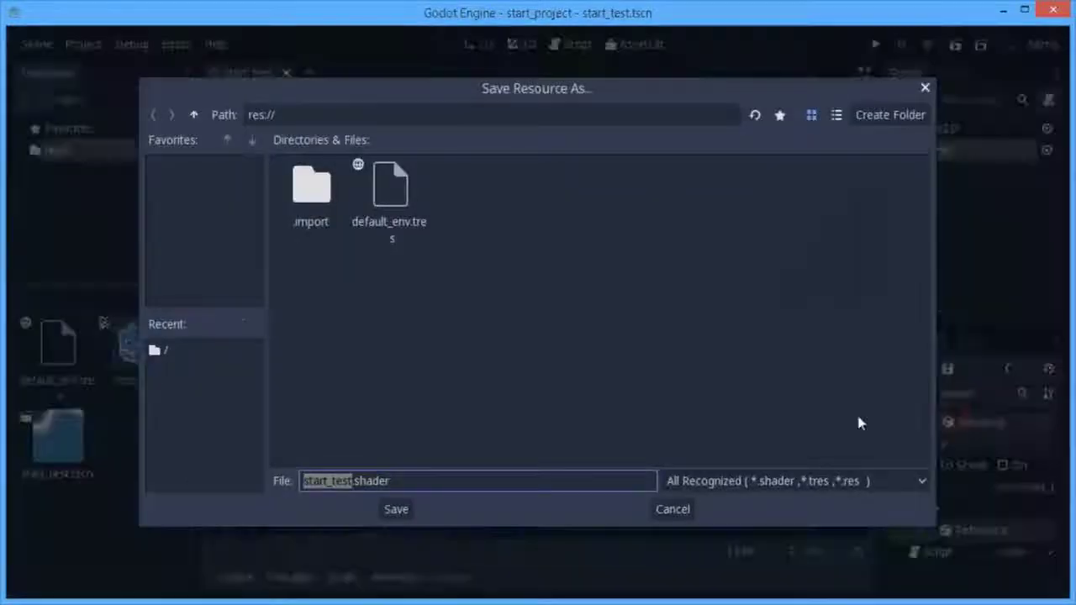
{"action": "left_click", "coordinate": [348, 481]}
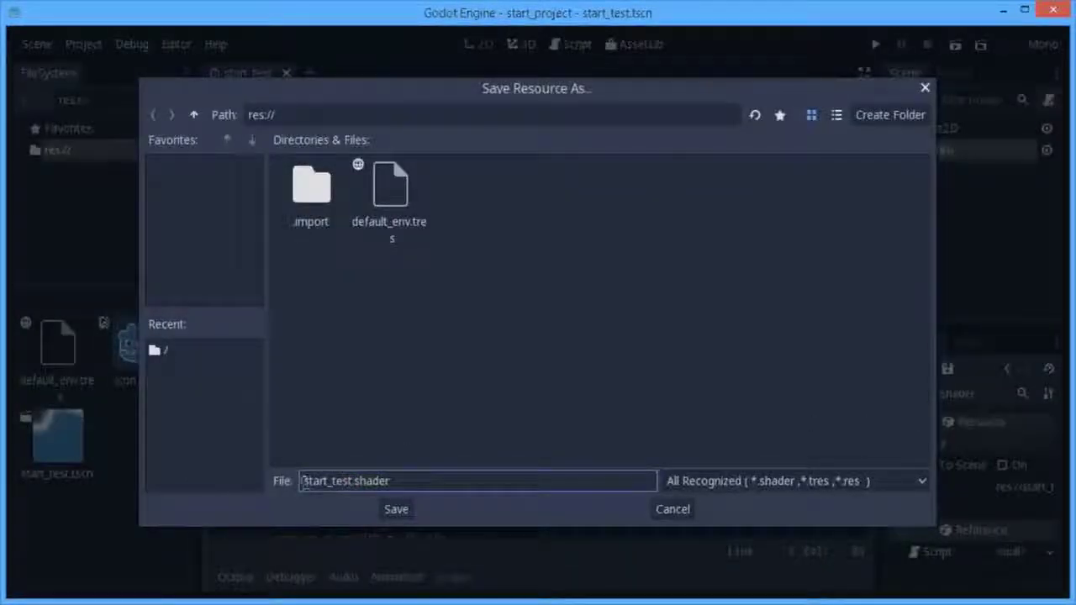
{"action": "left_click", "coordinate": [396, 510]}
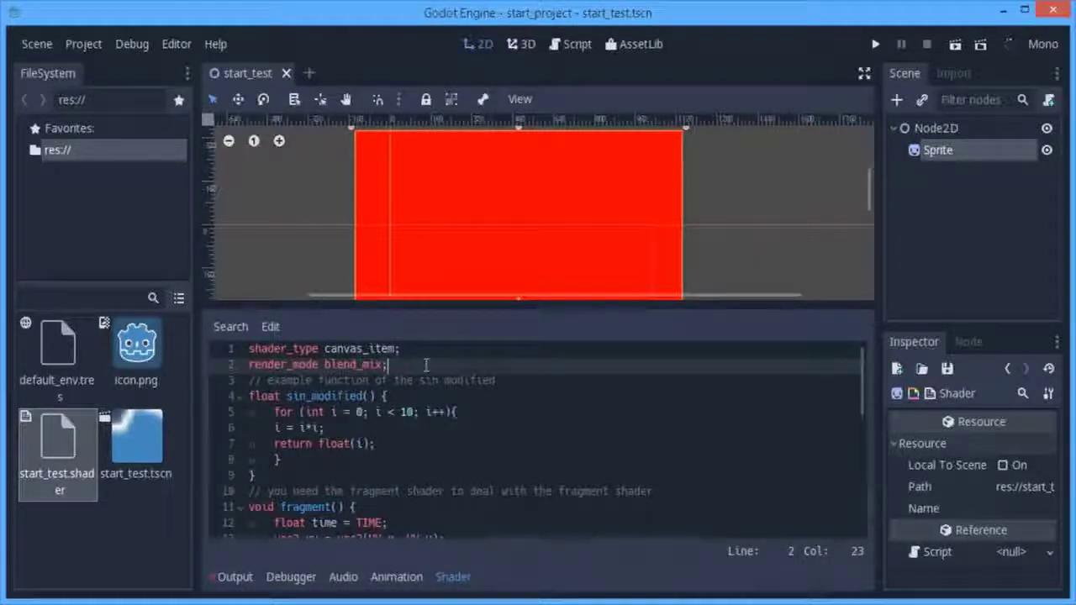
{"action": "key", "text": "ctrl+Home"}
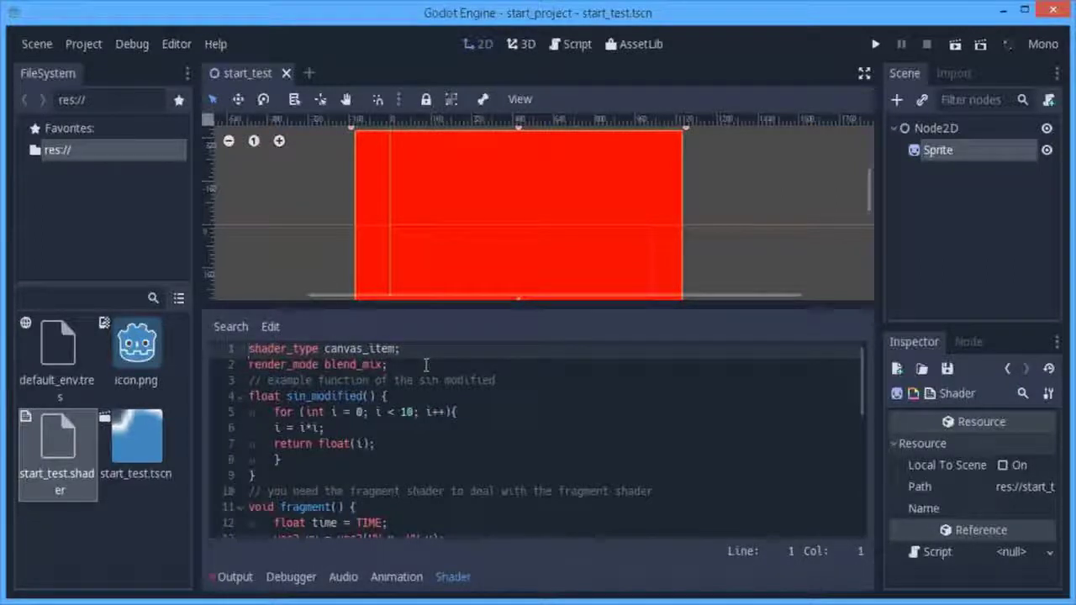
{"action": "left_click", "coordinate": [426, 364]}
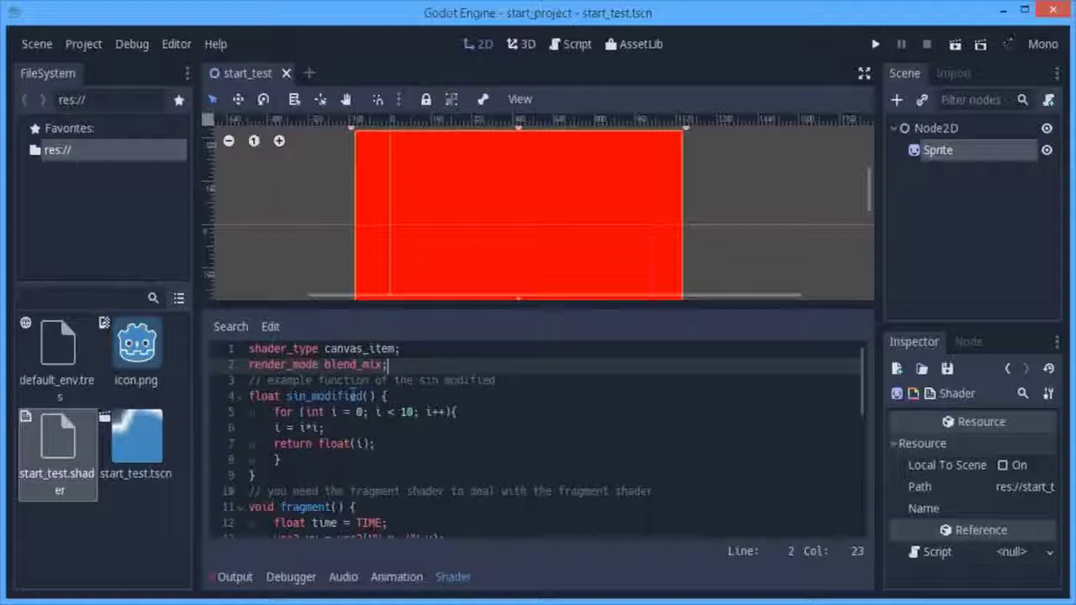
{"action": "left_click", "coordinate": [292, 381]}
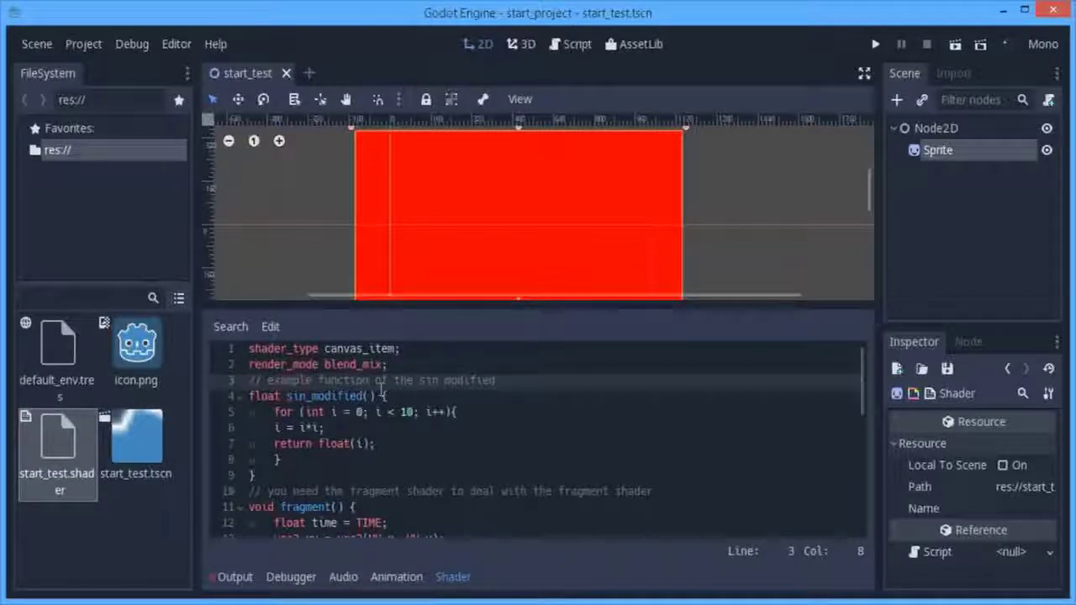
{"action": "left_click", "coordinate": [509, 382]}
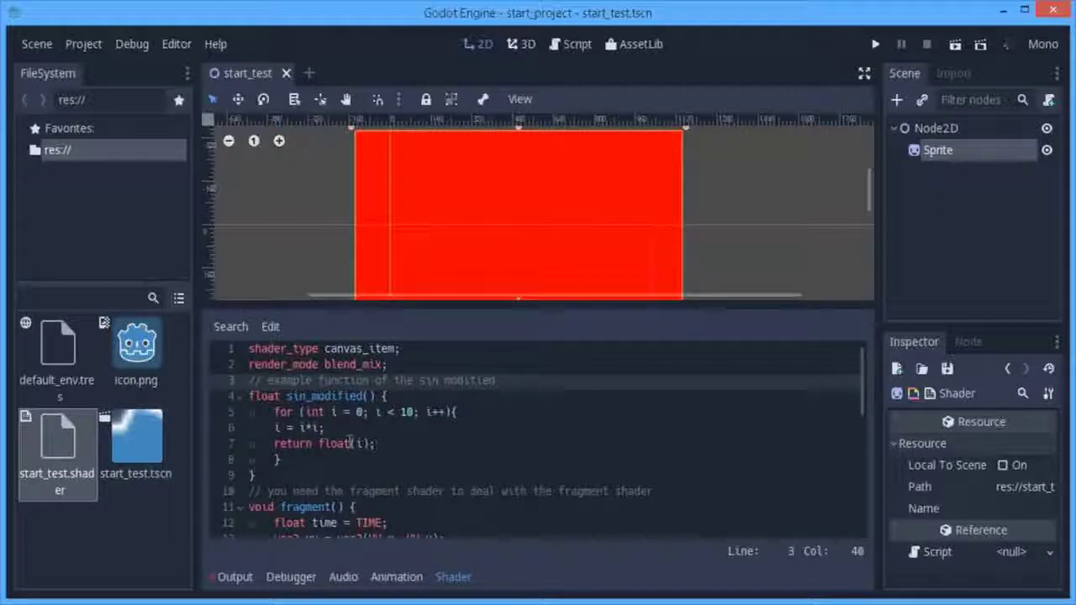
{"action": "left_click_drag", "start_coordinate": [284, 397], "coordinate": [248, 397]}
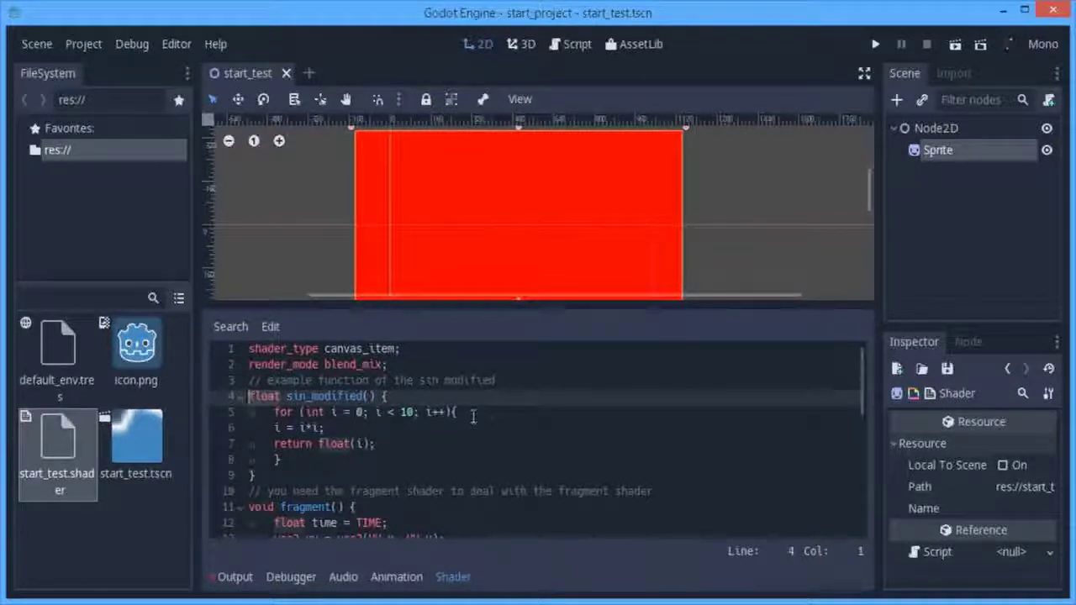
{"action": "left_click", "coordinate": [474, 416]}
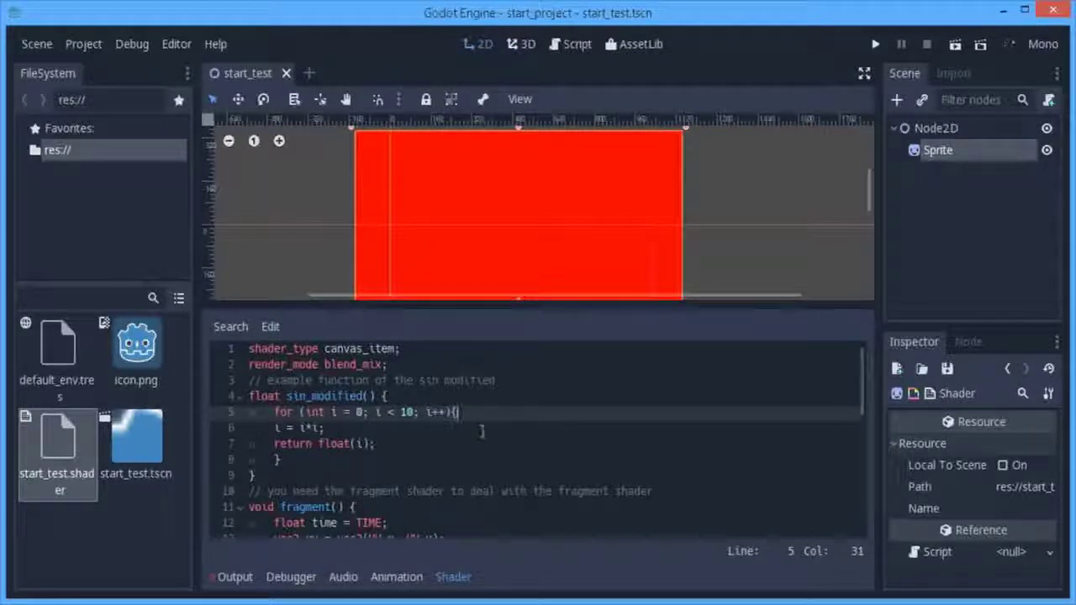
{"action": "scroll", "coordinate": [481, 430], "scroll_direction": "down", "scroll_amount": 1}
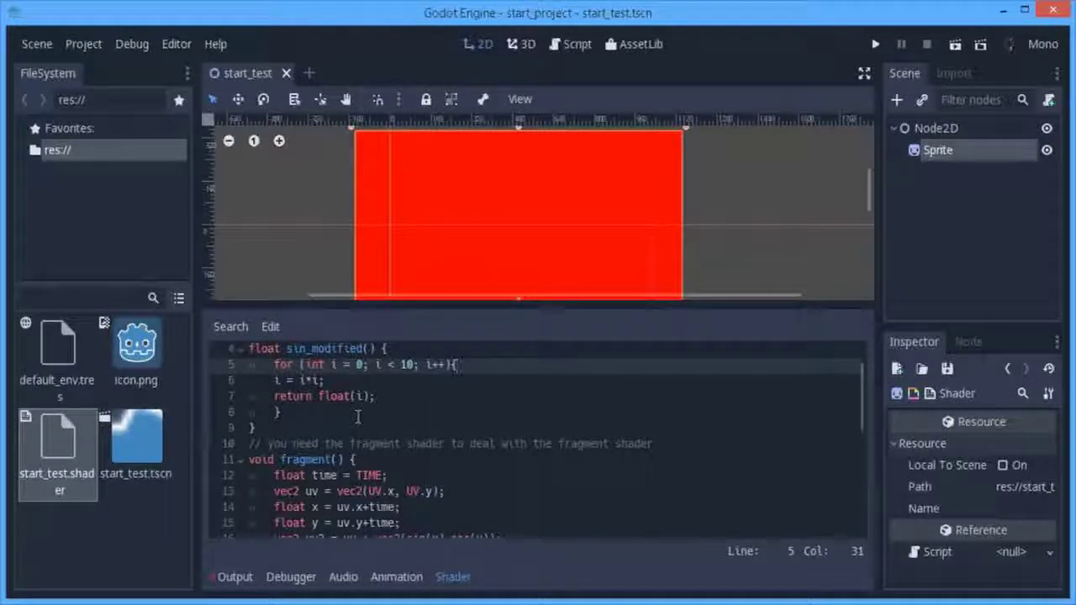
{"action": "scroll", "coordinate": [363, 422], "scroll_direction": "down", "scroll_amount": 1}
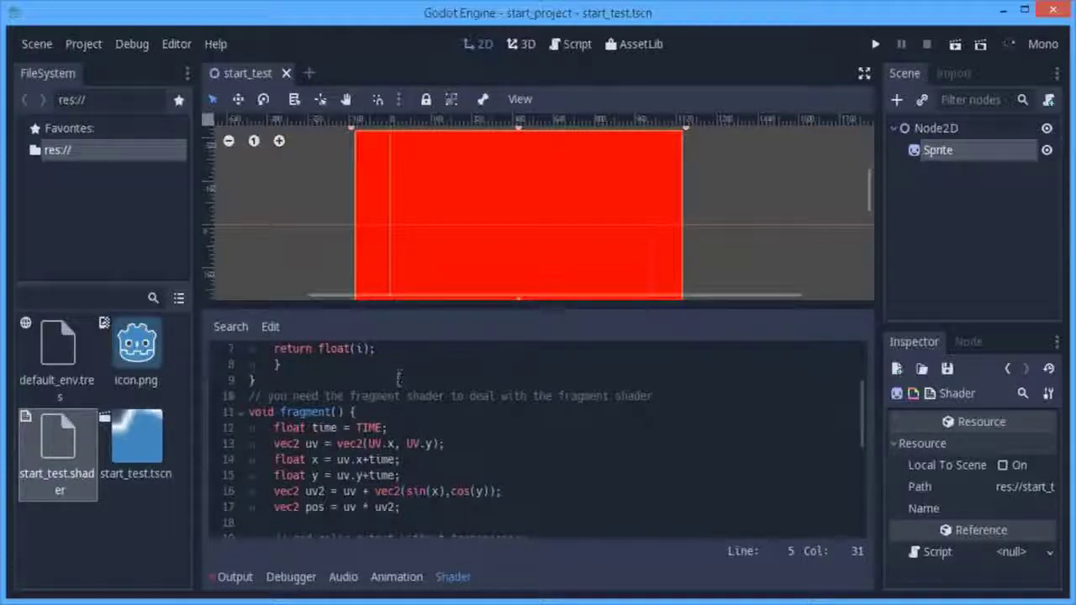
{"action": "left_click_drag", "start_coordinate": [274, 428], "coordinate": [337, 428]}
{"action": "left_click", "coordinate": [393, 428]}
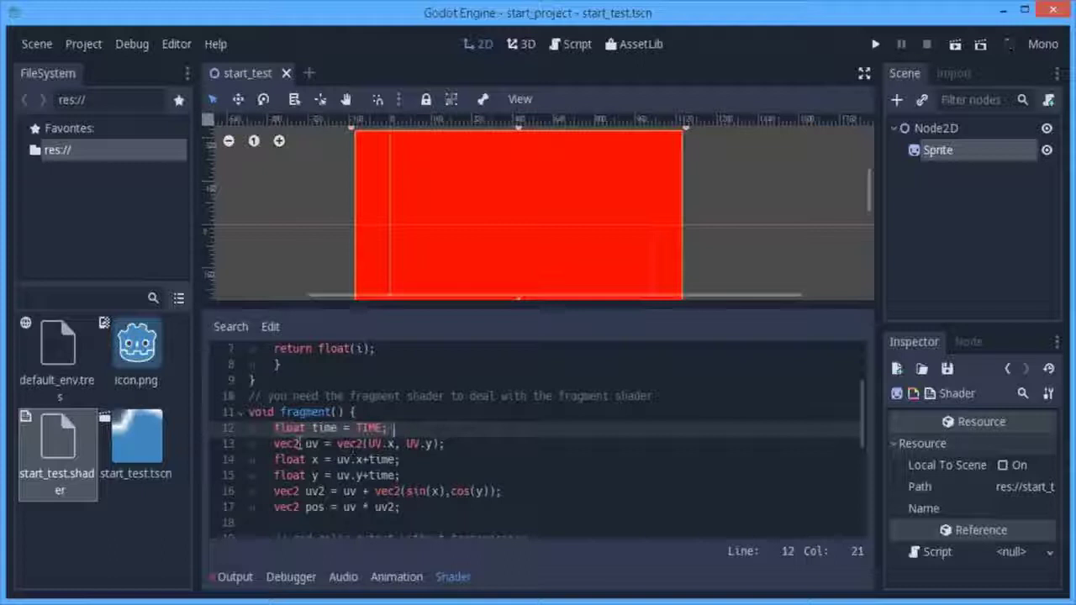
{"action": "left_click_drag", "start_coordinate": [366, 446], "coordinate": [431, 445]}
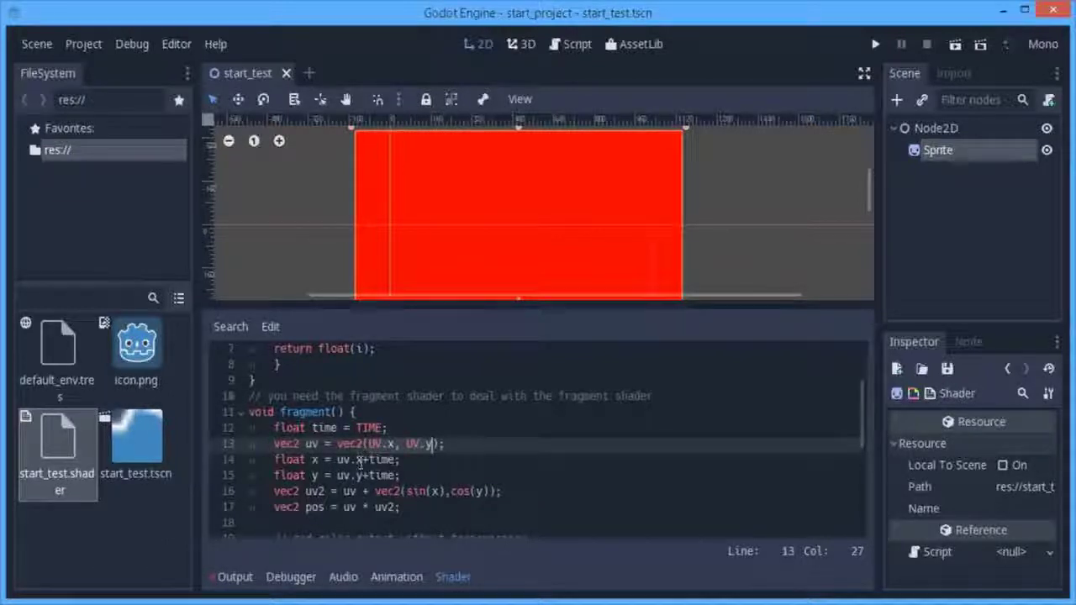
Walk through the x, y and uv2 lines of the fragment function
{"action": "left_click", "coordinate": [359, 460]}
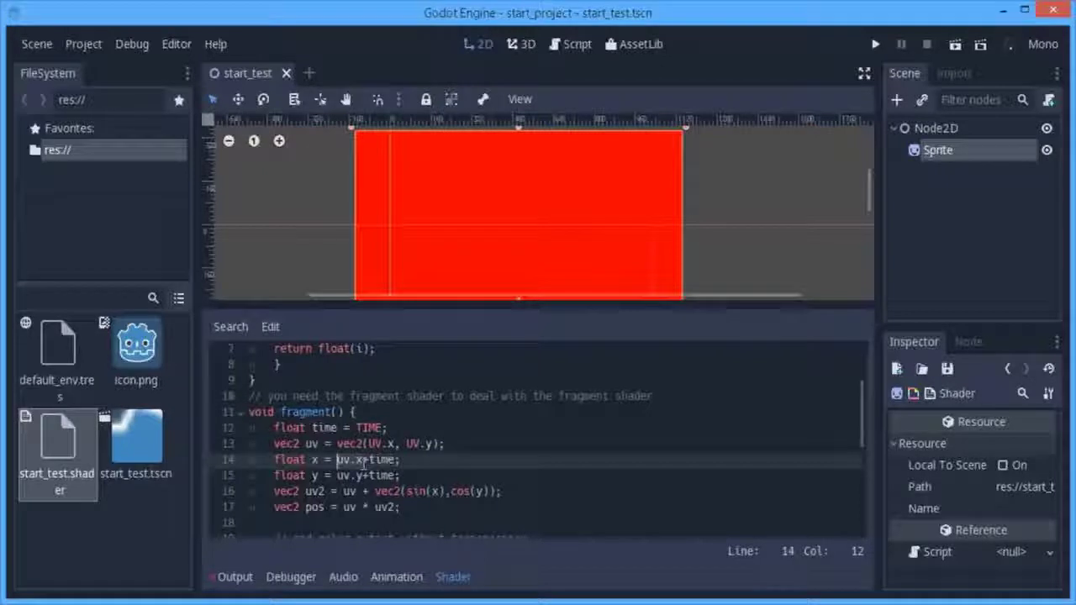
{"action": "left_click_drag", "start_coordinate": [367, 460], "coordinate": [395, 460]}
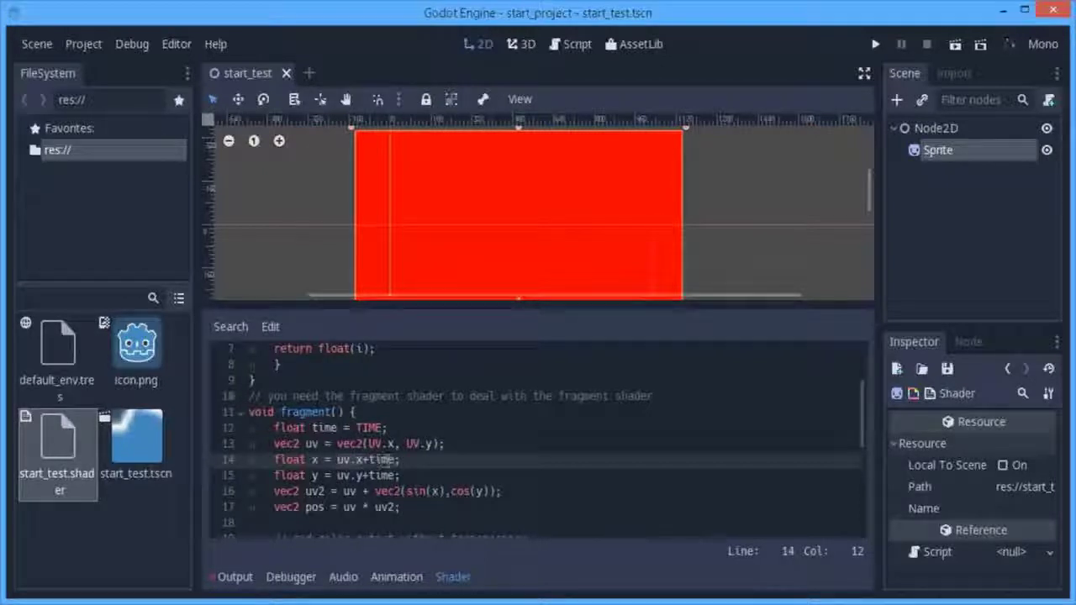
{"action": "double_click", "coordinate": [319, 460]}
{"action": "double_click", "coordinate": [319, 460]}
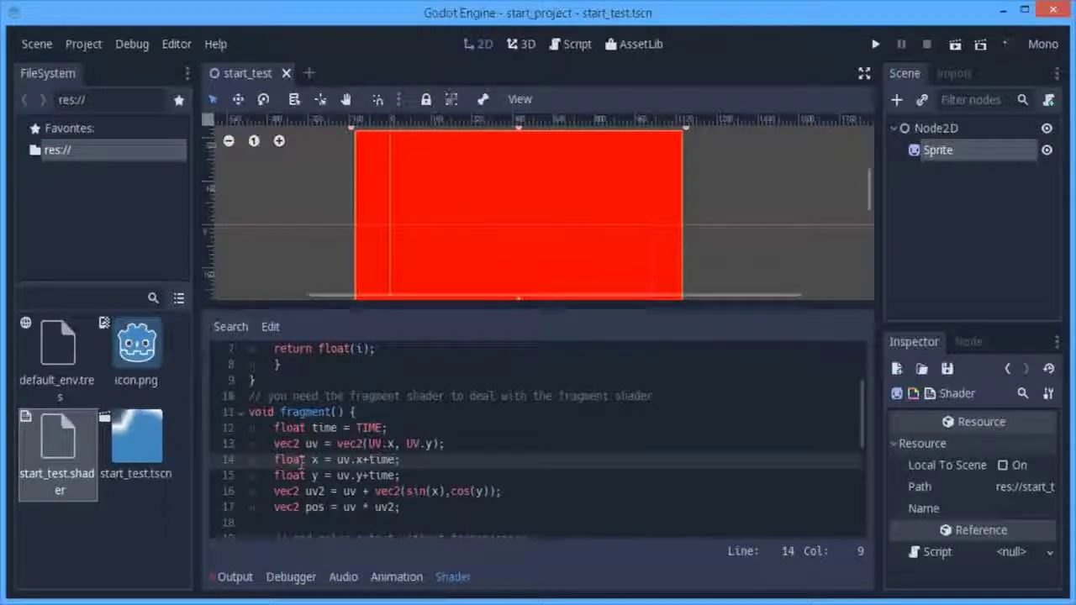
{"action": "left_click", "coordinate": [406, 475]}
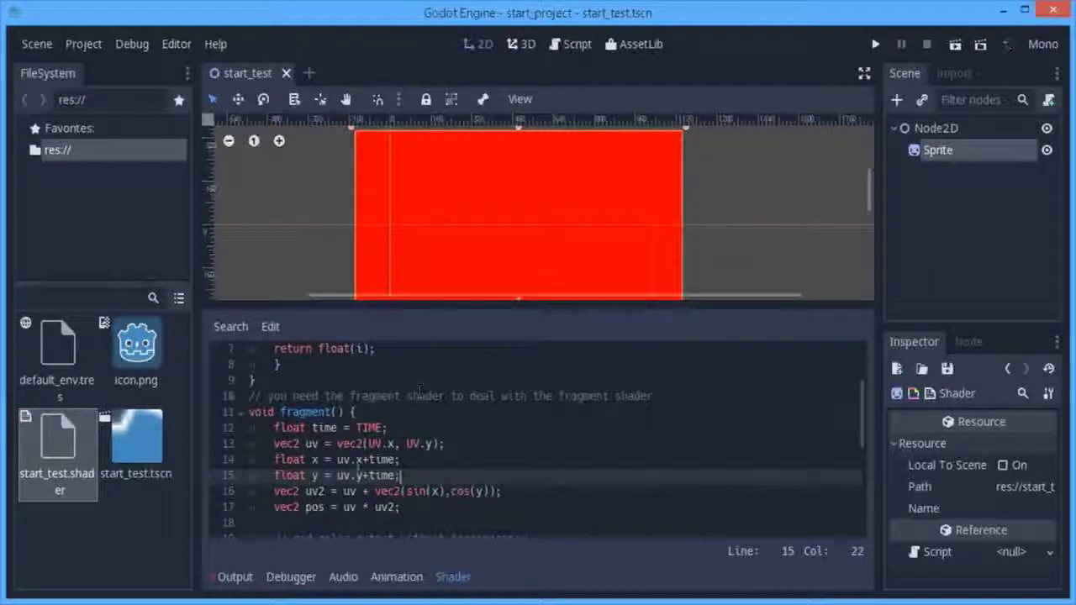
{"action": "left_click", "coordinate": [319, 475]}
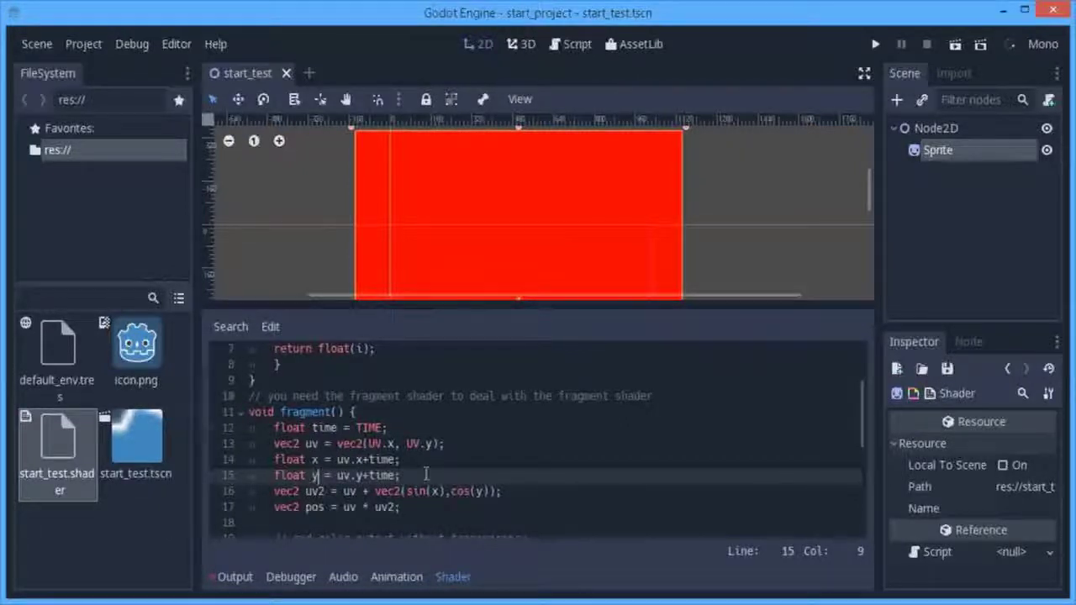
{"action": "scroll", "coordinate": [416, 475], "scroll_direction": "down", "scroll_amount": 1}
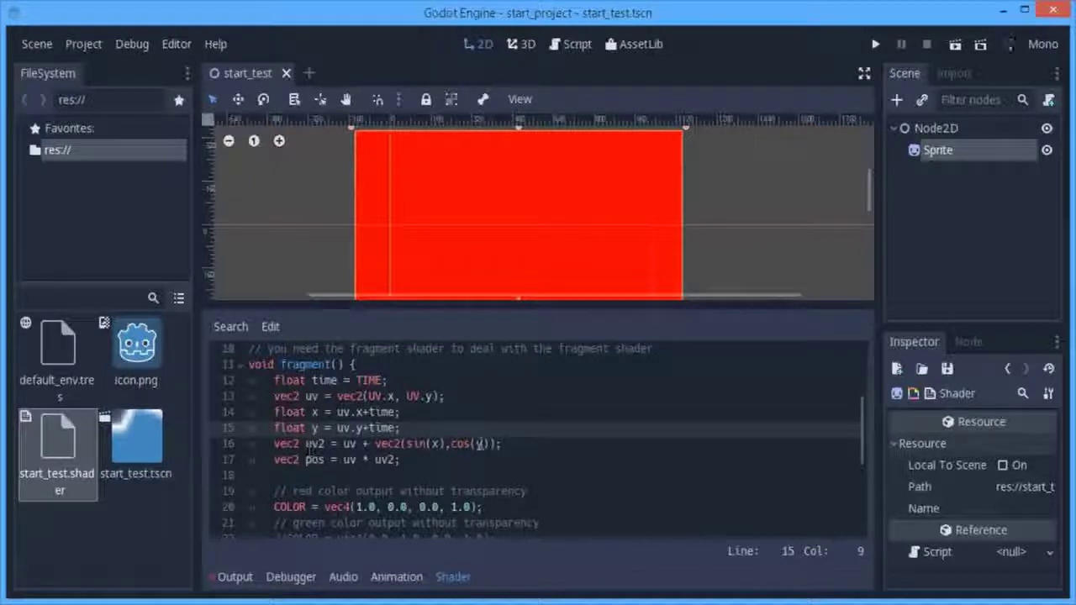
{"action": "left_click", "coordinate": [538, 444]}
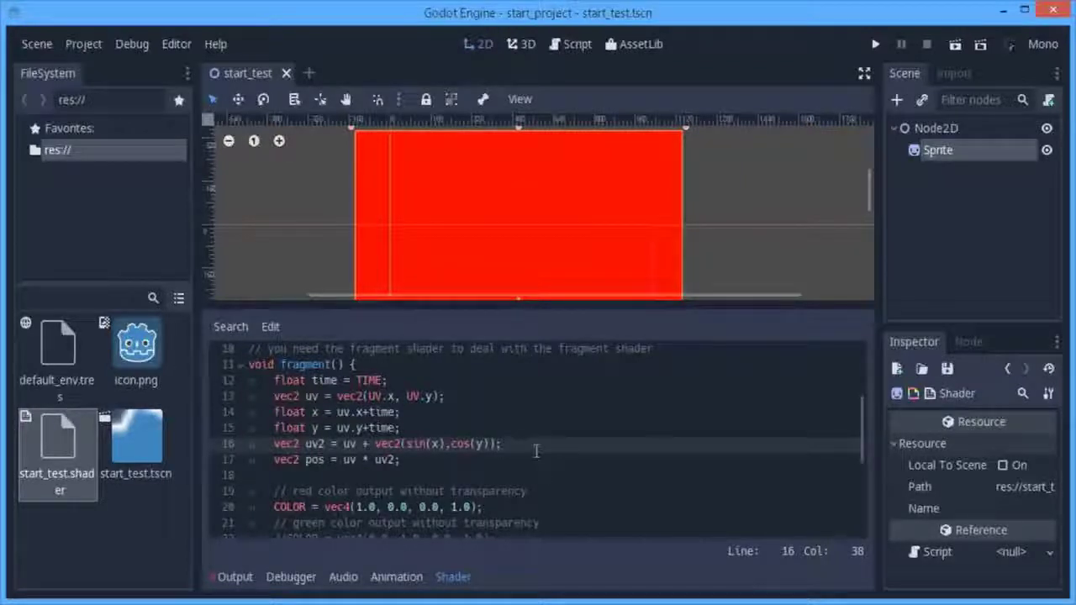
{"action": "left_click", "coordinate": [358, 444]}
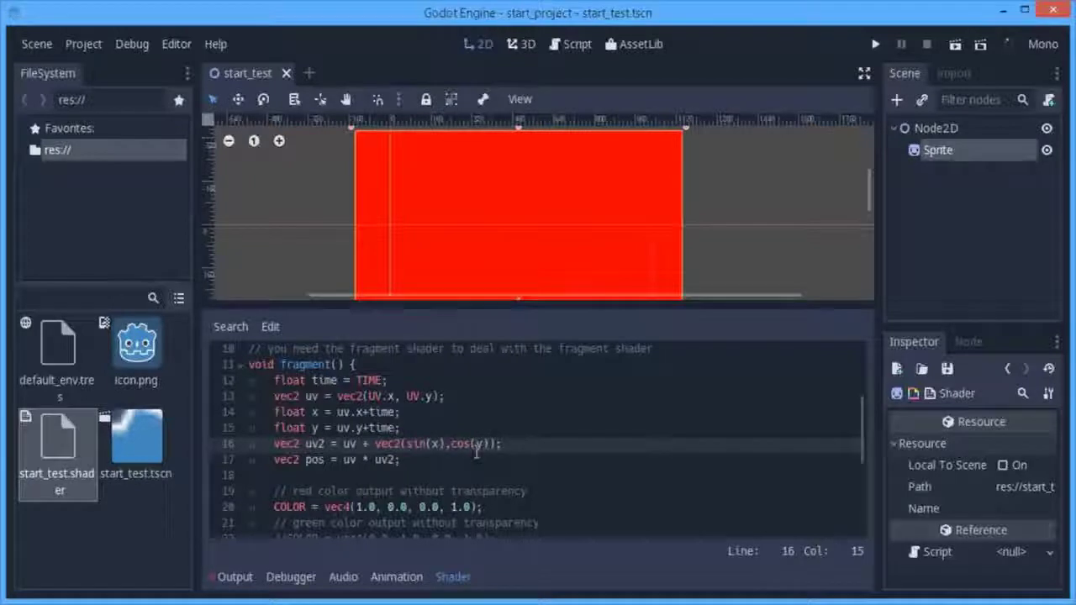
{"action": "left_click", "coordinate": [351, 428]}
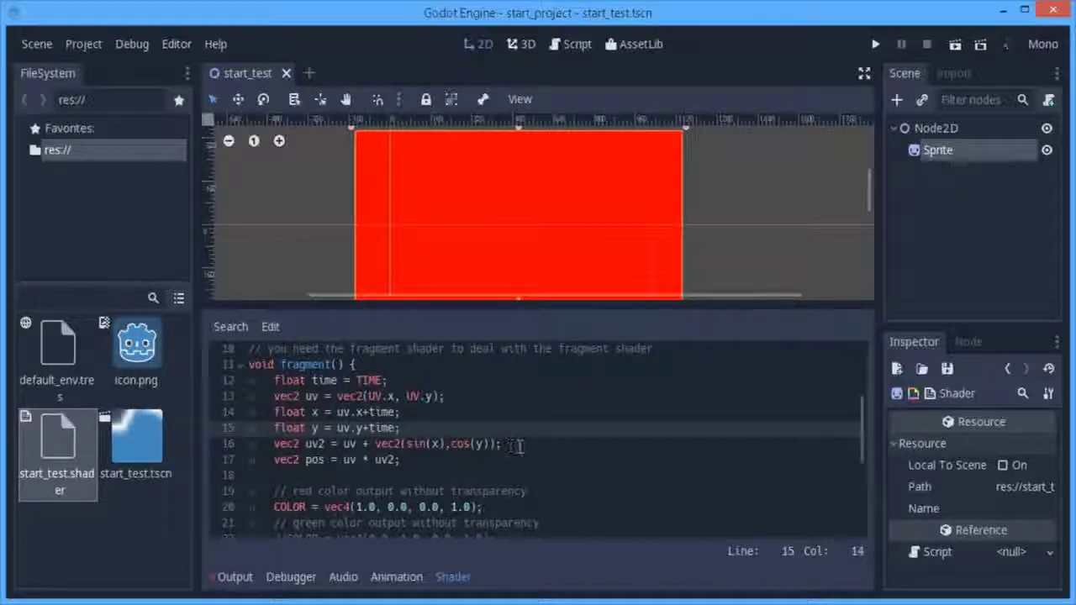
Review the pos line and the red COLOR line, ending at that line's start
{"action": "left_click", "coordinate": [440, 461]}
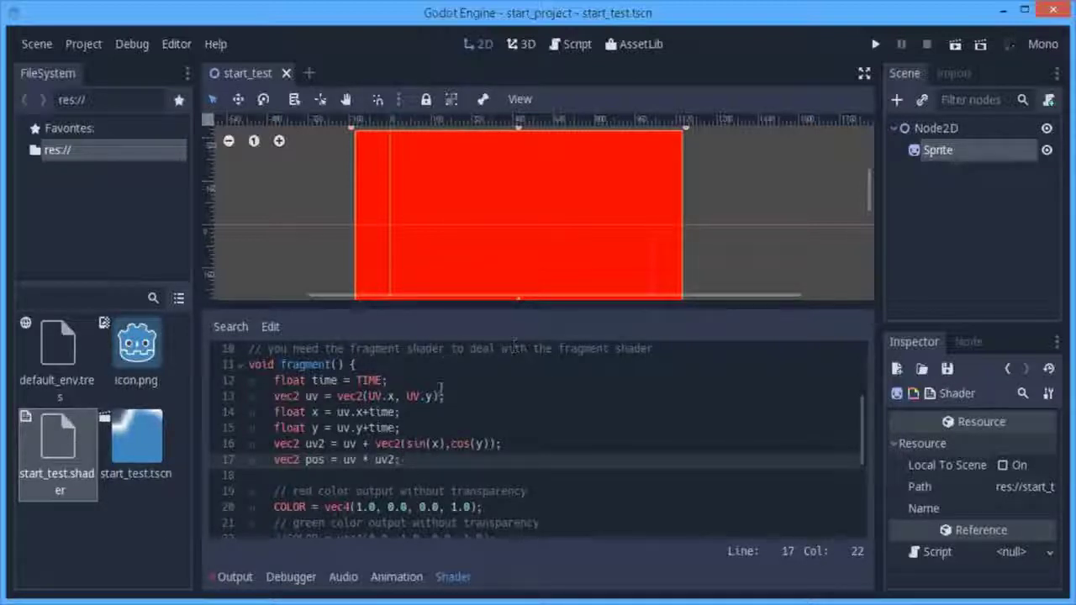
{"action": "scroll", "coordinate": [440, 388], "scroll_direction": "down", "scroll_amount": 1}
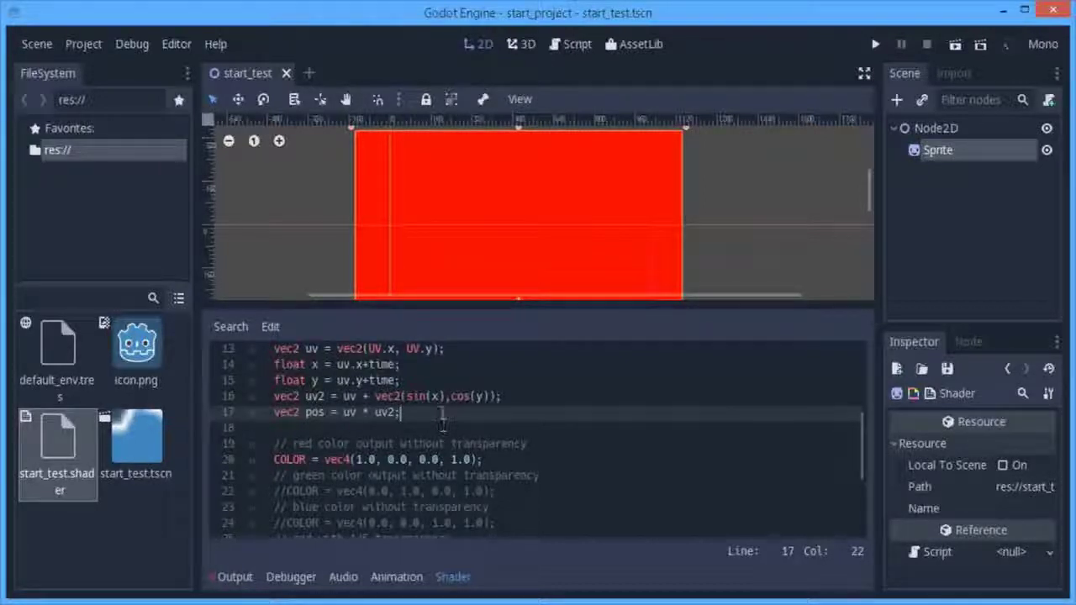
{"action": "left_click", "coordinate": [370, 427]}
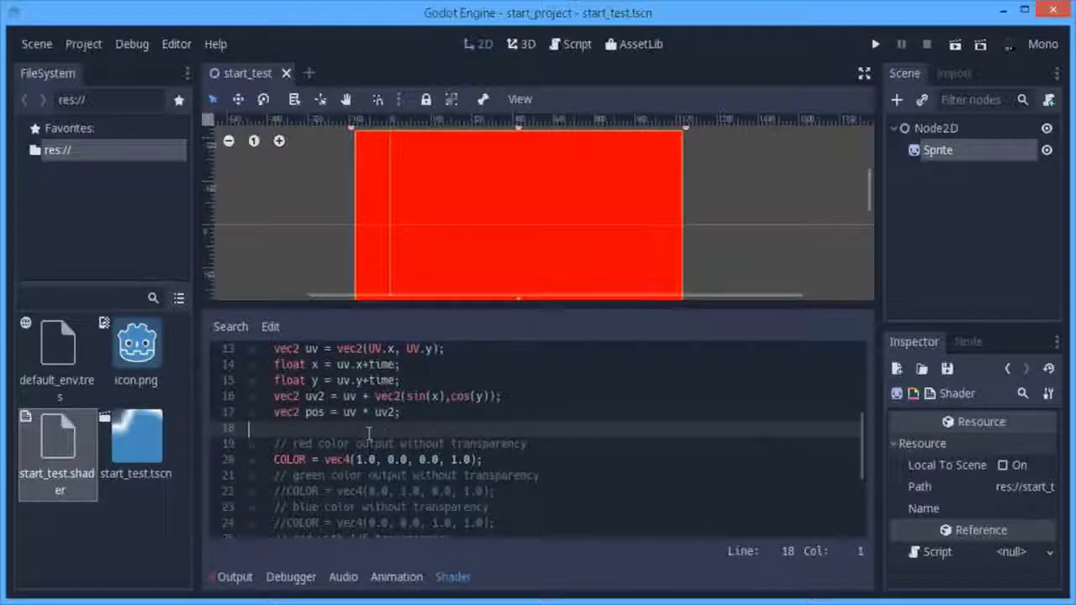
{"action": "scroll", "coordinate": [382, 430], "scroll_direction": "down", "scroll_amount": 1}
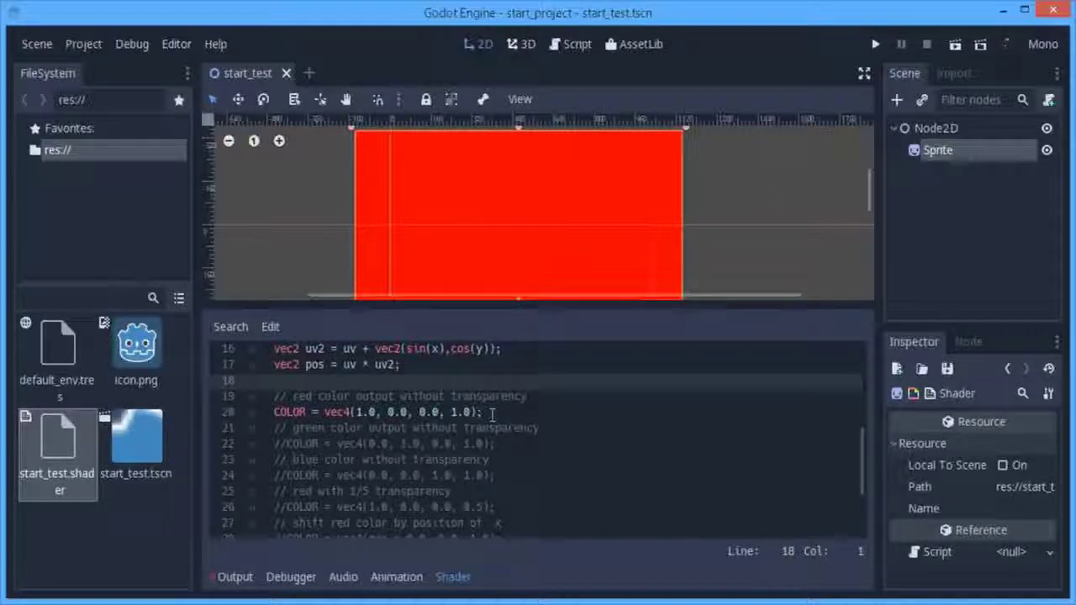
{"action": "left_click", "coordinate": [491, 413]}
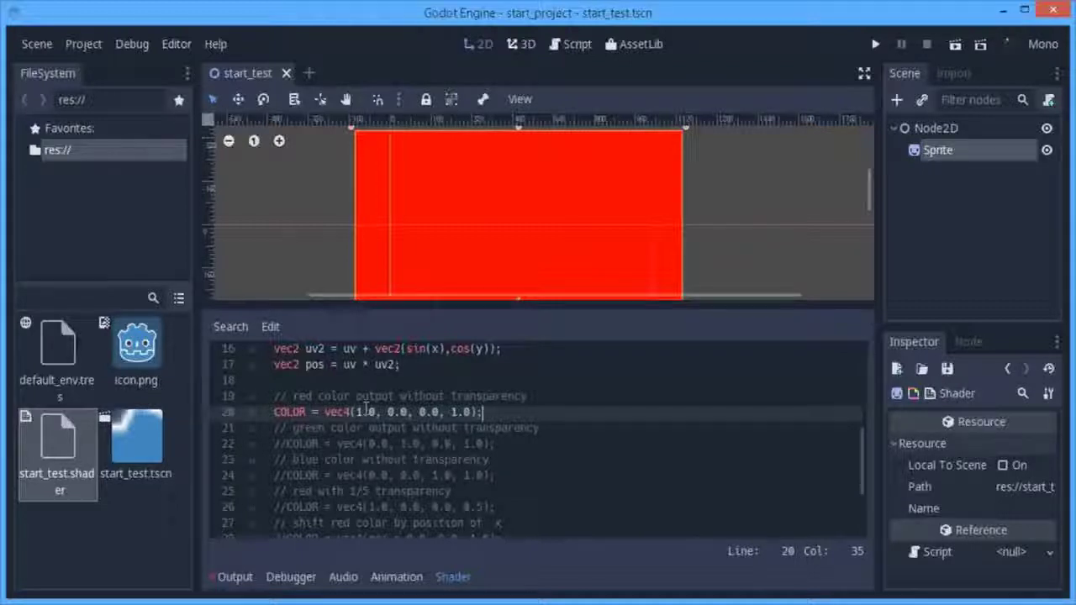
{"action": "left_click", "coordinate": [366, 412]}
{"action": "key", "text": "Right"}
{"action": "key", "text": "Right"}
{"action": "key", "text": "Right"}
{"action": "key", "text": "Right"}
{"action": "key", "text": "Right"}
{"action": "key", "text": "Right"}
{"action": "key", "text": "Right"}
{"action": "key", "text": "Right"}
{"action": "key", "text": "Right"}
{"action": "key", "text": "Right"}
{"action": "key", "text": "Right"}
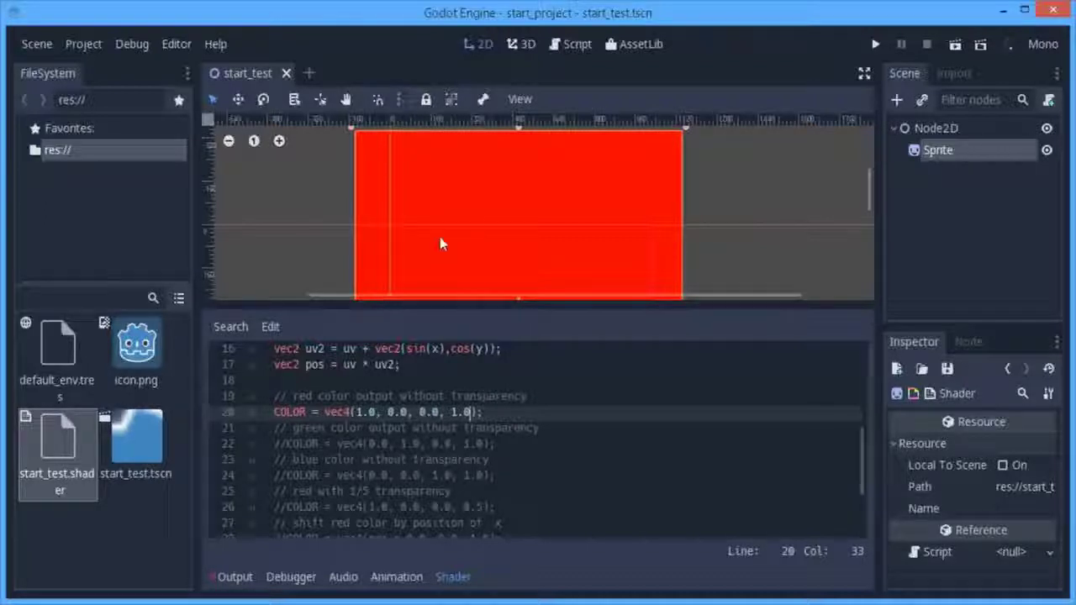
{"action": "left_click", "coordinate": [271, 411]}
Comment out the red COLOR line, then briefly uncomment and re-comment the green line
{"action": "type", "text": "//"}
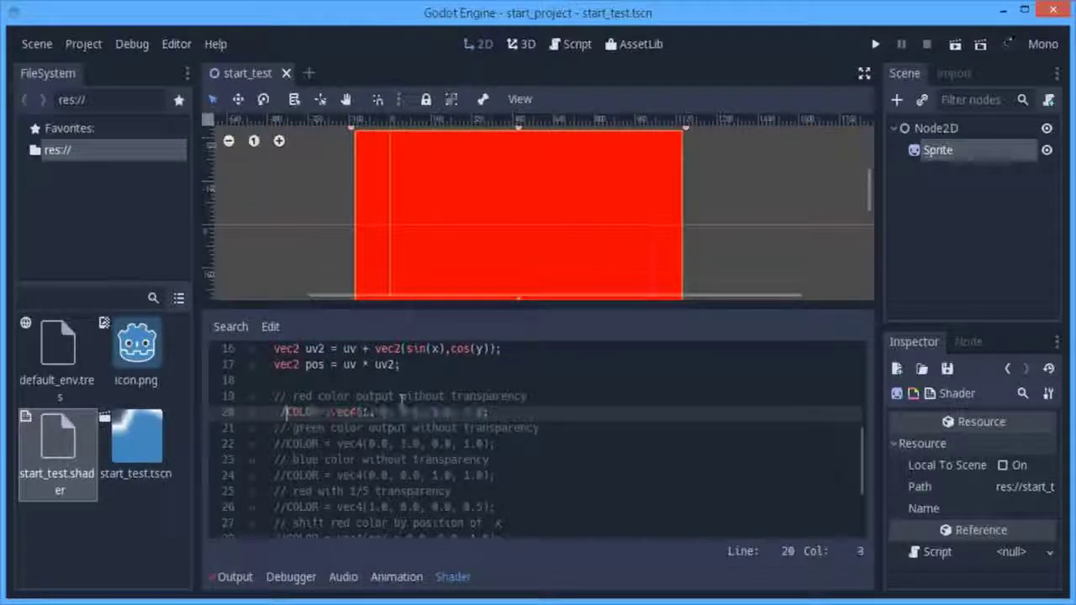
{"action": "key", "text": "Down"}
{"action": "key", "text": "Down"}
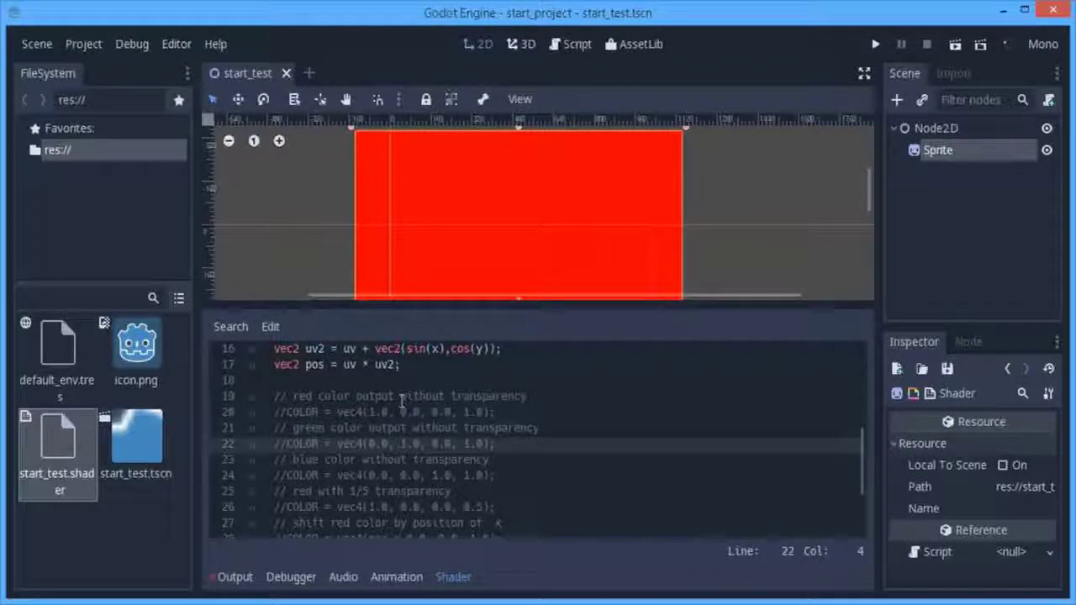
{"action": "key", "text": "BackSpace"}
{"action": "key", "text": "BackSpace"}
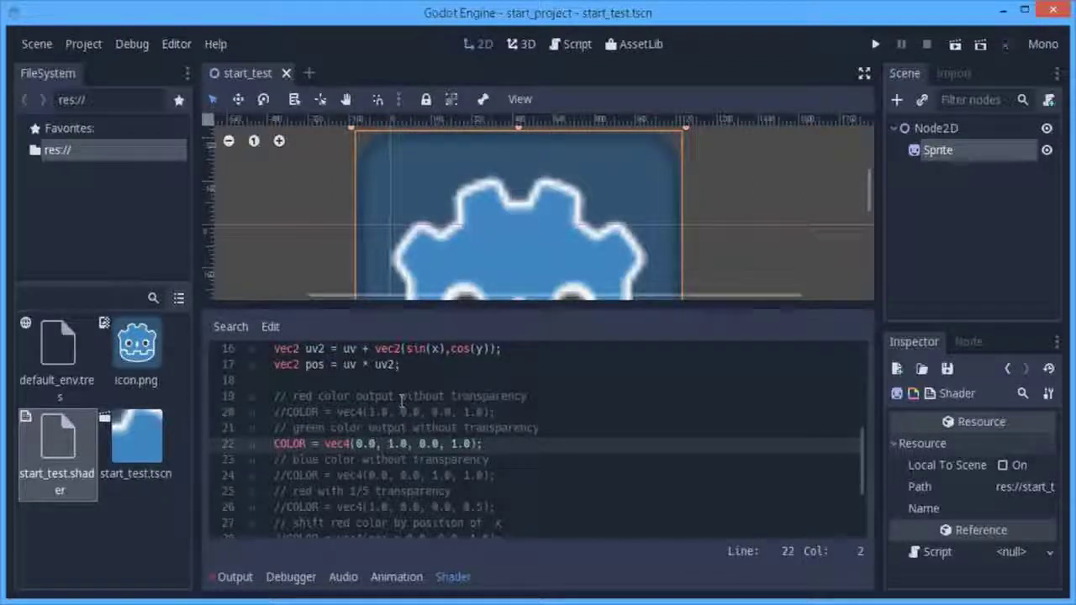
{"action": "left_click", "coordinate": [399, 444]}
{"action": "left_click", "coordinate": [409, 444]}
{"action": "left_click", "coordinate": [284, 443]}
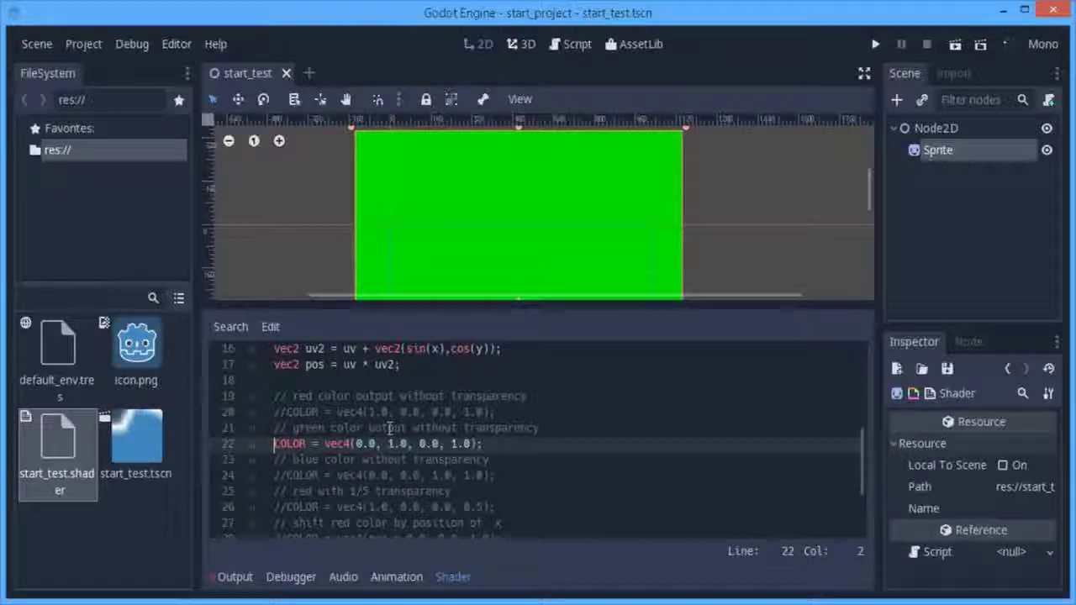
{"action": "key", "text": "ctrl+k"}
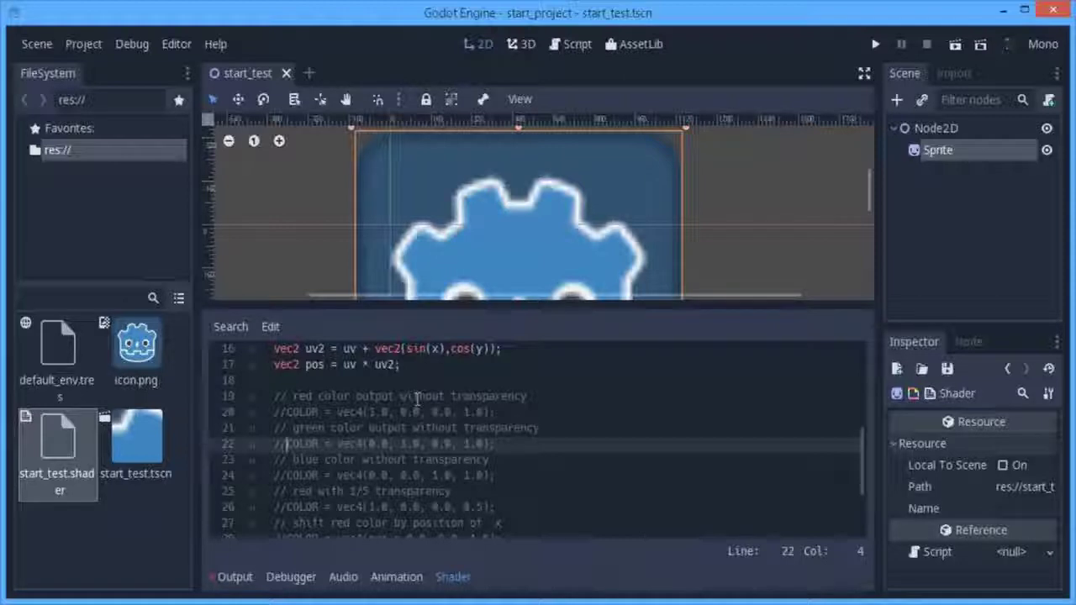
Preview the blue COLOR line, comment it back, and uncomment the half-transparent red line
{"action": "key", "text": "Down"}
{"action": "key", "text": "Down"}
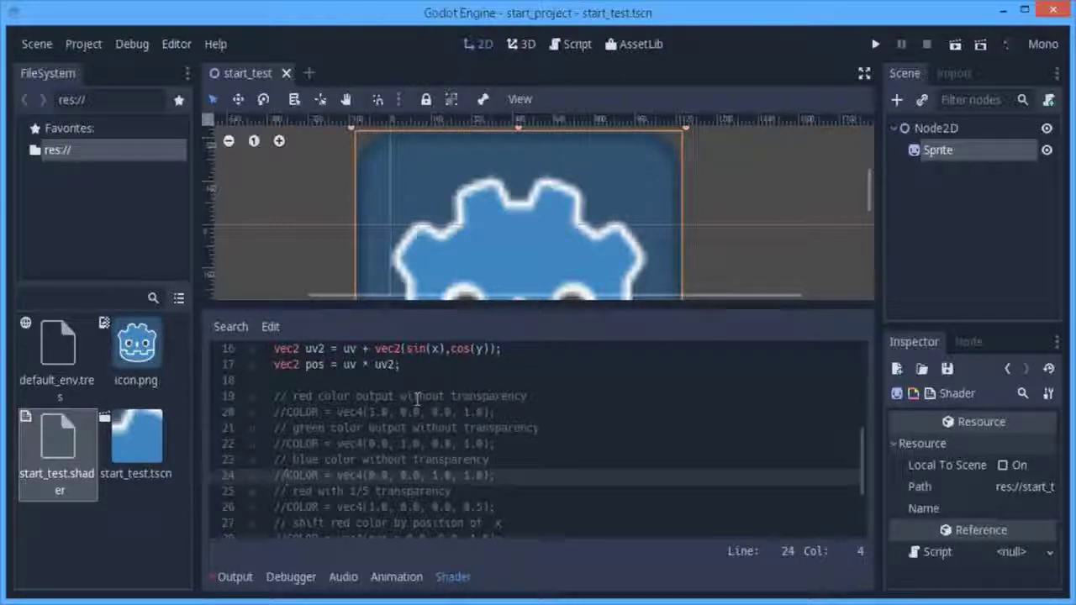
{"action": "key", "text": "BackSpace"}
{"action": "key", "text": "BackSpace"}
{"action": "key", "text": "BackSpace"}
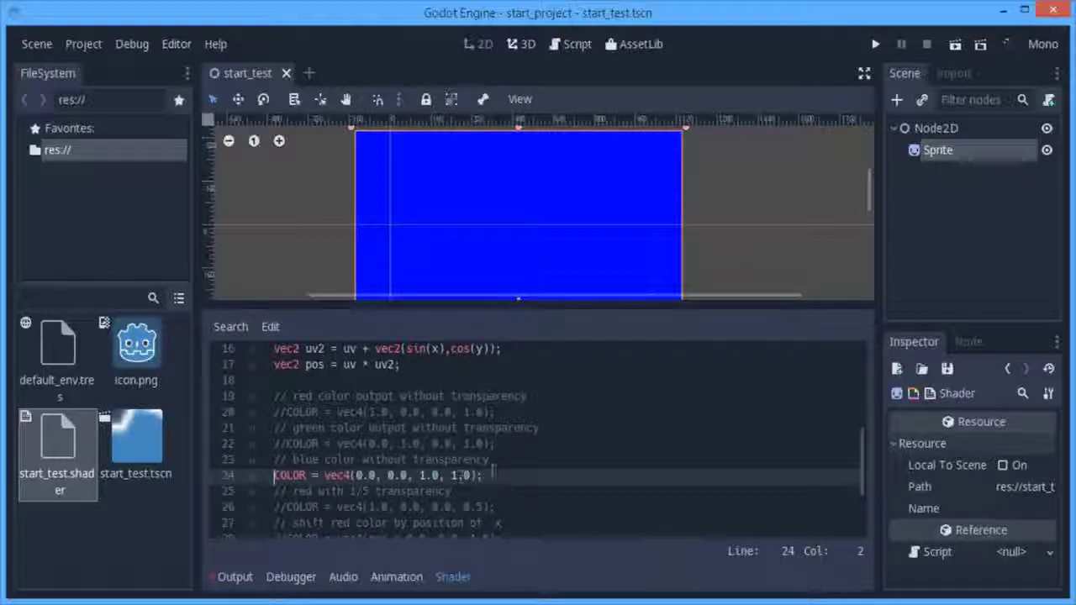
{"action": "type", "text": "/"}
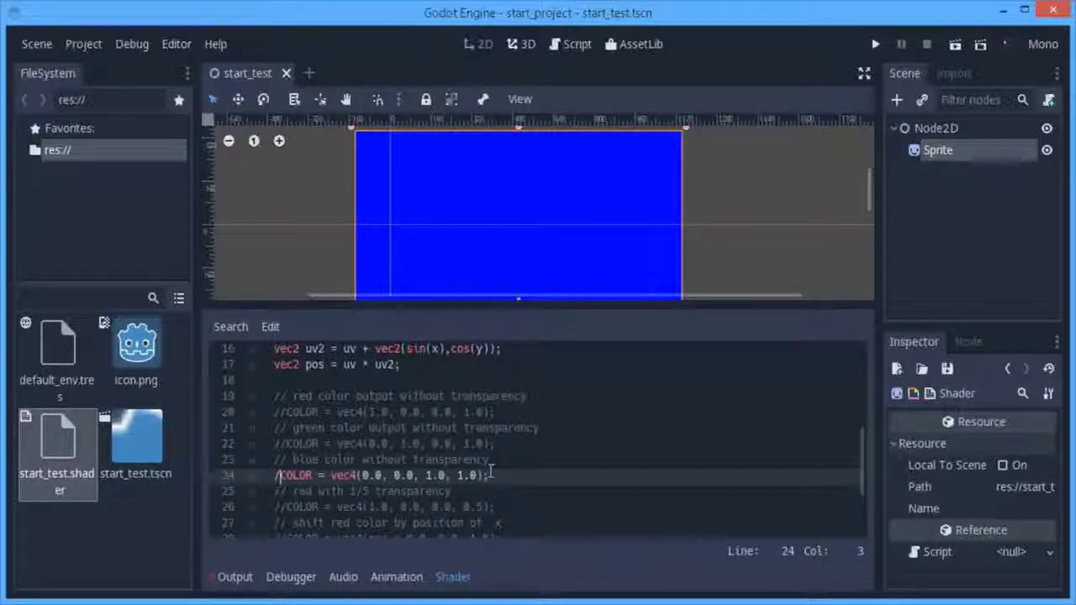
{"action": "type", "text": "/"}
{"action": "key", "text": "Down"}
{"action": "key", "text": "Down"}
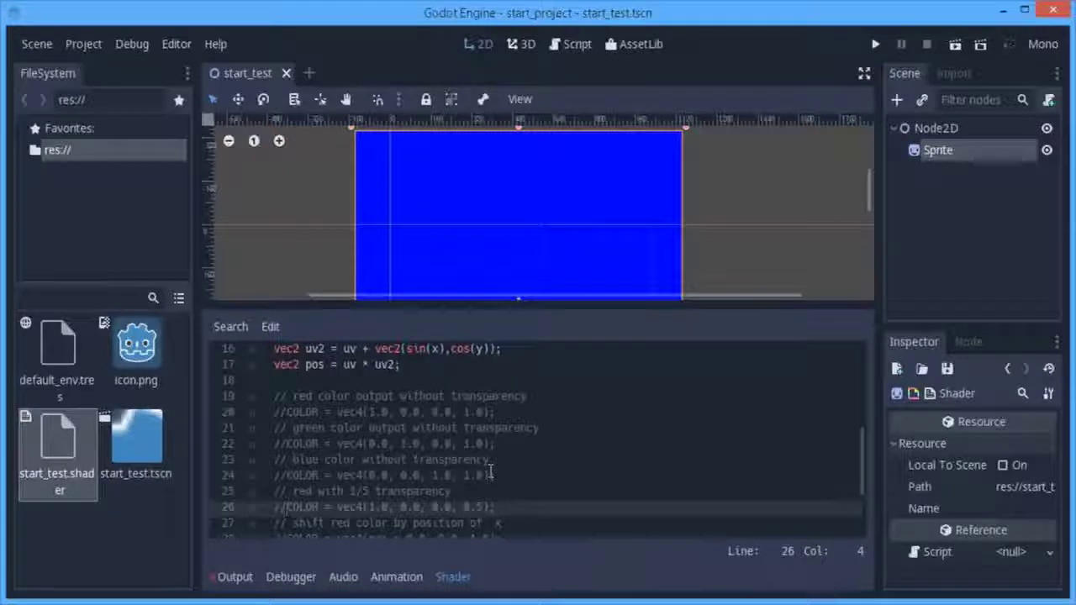
{"action": "key", "text": "BackSpace"}
{"action": "key", "text": "BackSpace"}
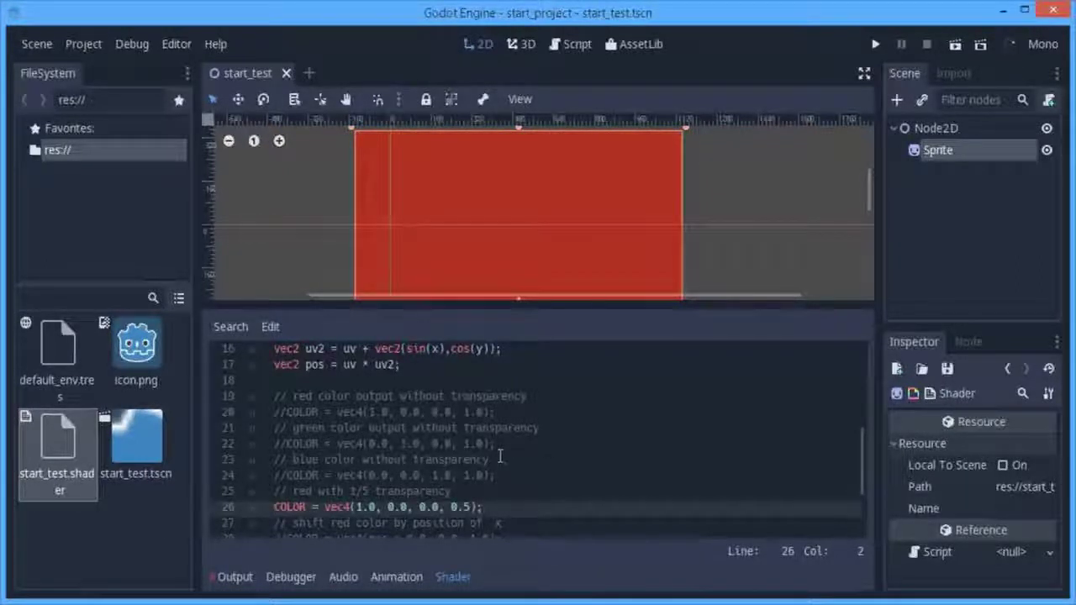
Comment out the half-transparent red COLOR line again
{"action": "scroll", "coordinate": [506, 464], "scroll_direction": "down", "scroll_amount": 1}
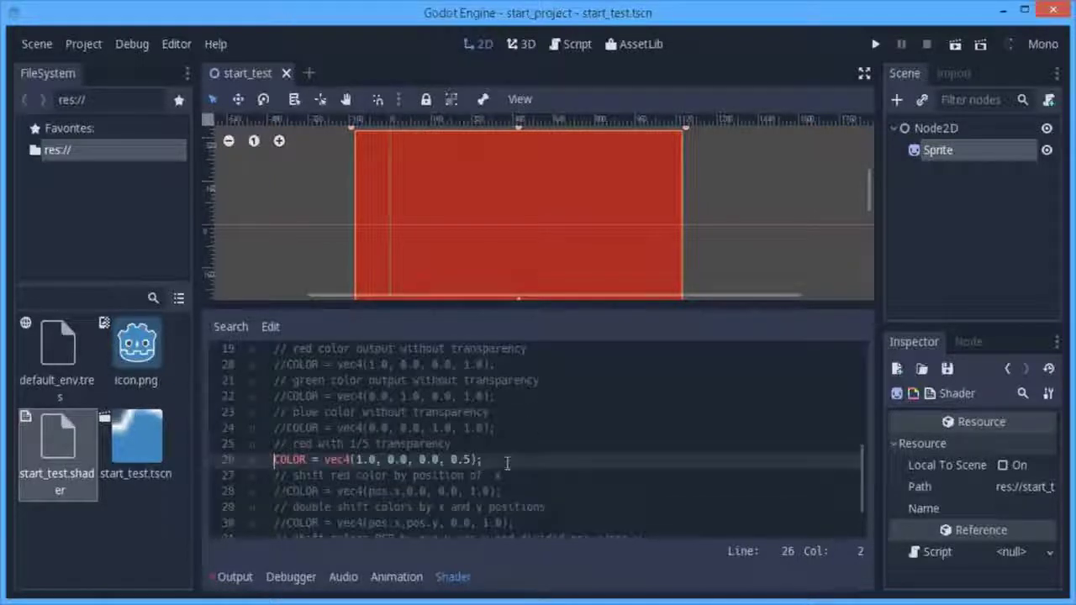
{"action": "type", "text": "//"}
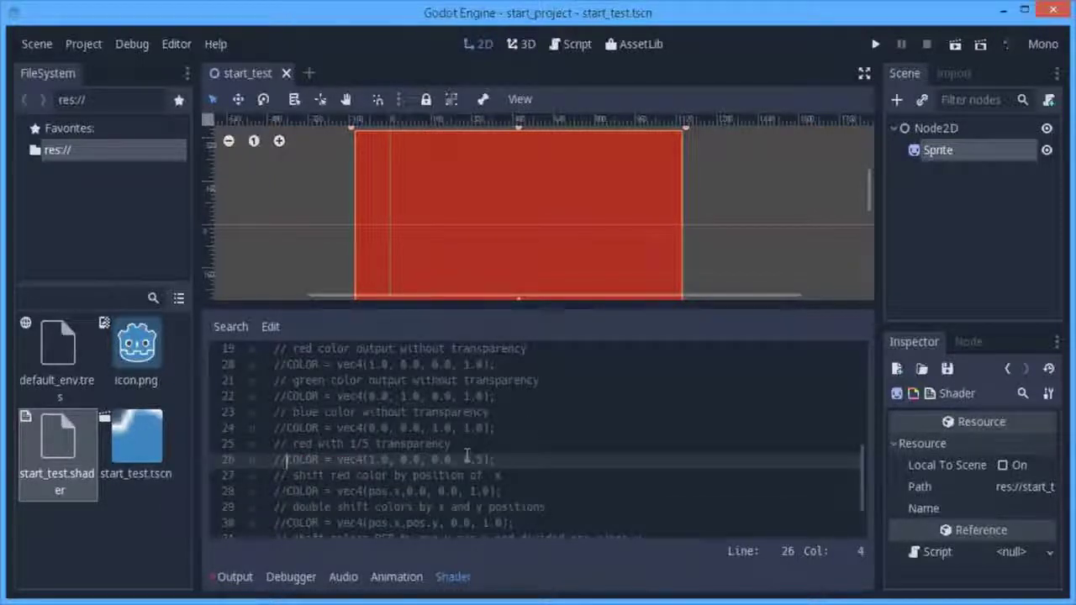
{"action": "key", "text": "Down"}
{"action": "key", "text": "Down"}
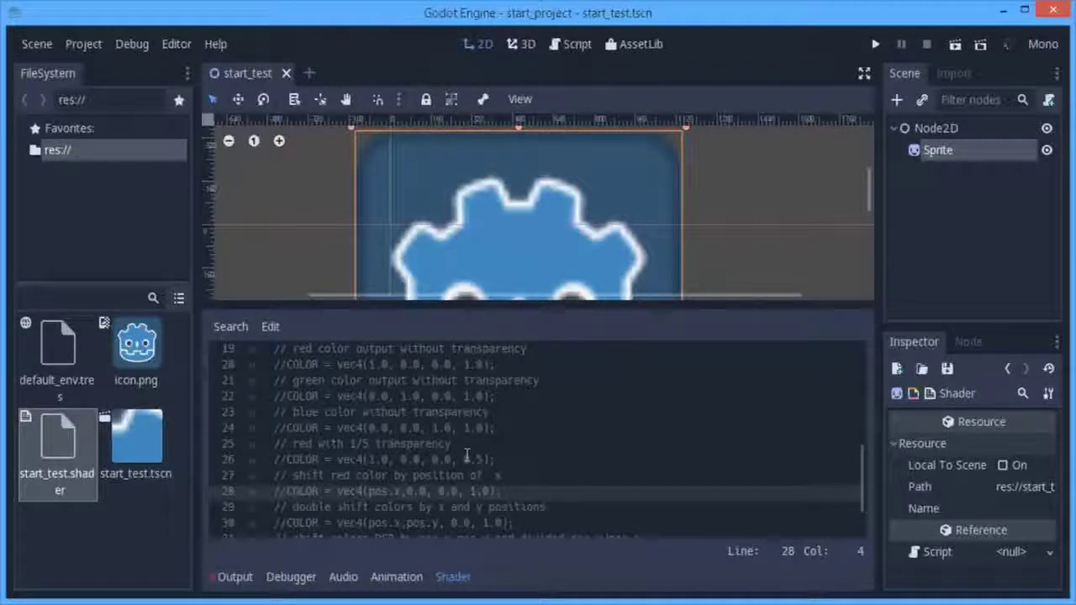
Review the fragment function, checking the x calculation and the red-by-x colour line
{"action": "scroll", "coordinate": [467, 454], "scroll_direction": "up", "scroll_amount": 4}
{"action": "scroll", "coordinate": [471, 454], "scroll_direction": "down", "scroll_amount": 1}
{"action": "scroll", "coordinate": [472, 453], "scroll_direction": "down", "scroll_amount": 3}
{"action": "scroll", "coordinate": [471, 454], "scroll_direction": "up", "scroll_amount": 4}
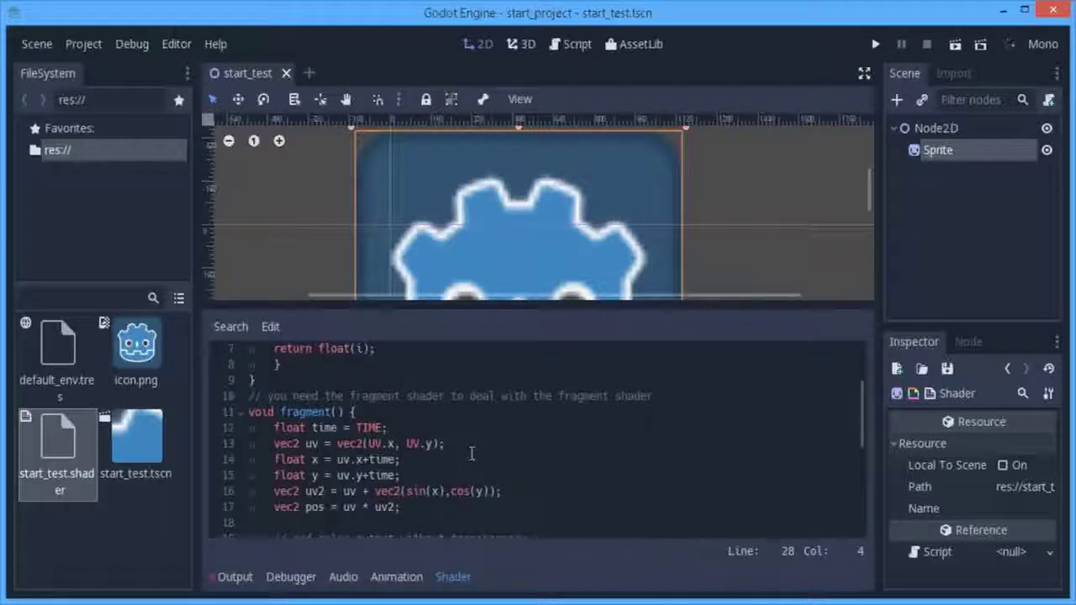
{"action": "scroll", "coordinate": [472, 454], "scroll_direction": "down", "scroll_amount": 1}
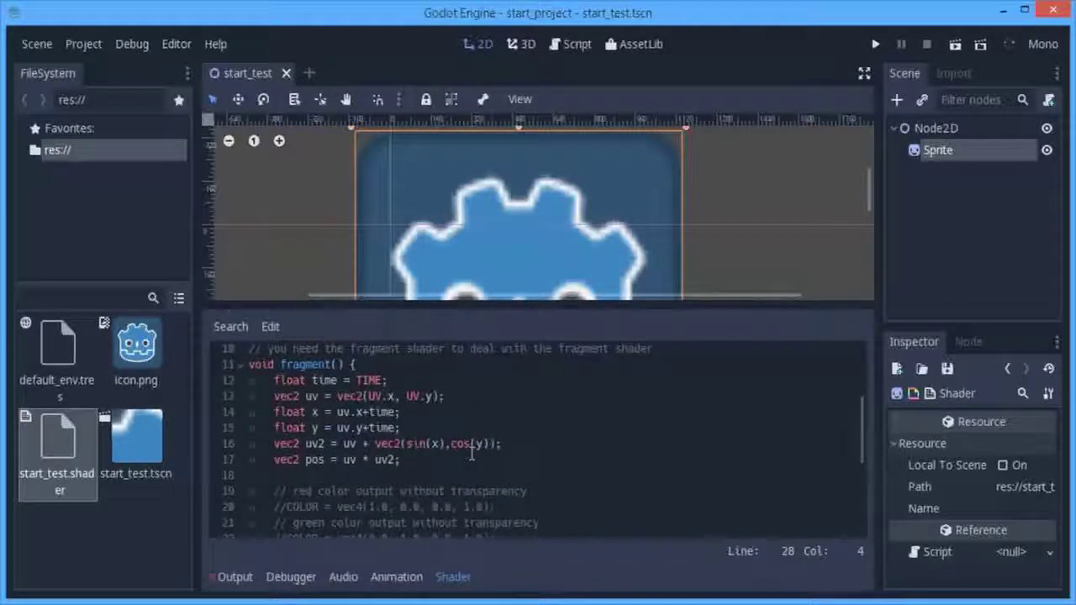
{"action": "scroll", "coordinate": [472, 454], "scroll_direction": "down", "scroll_amount": 1}
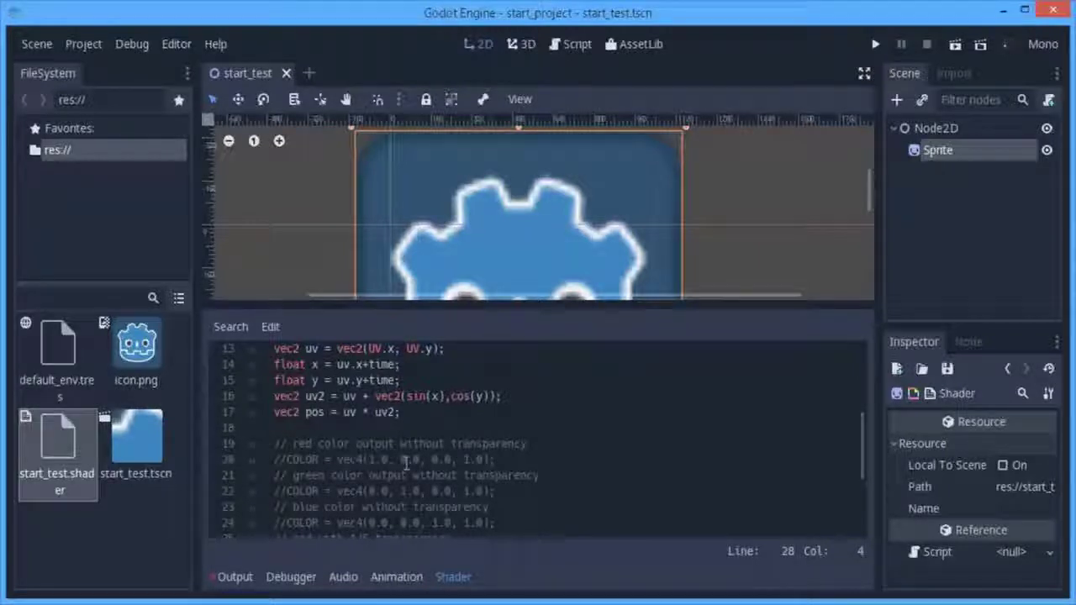
{"action": "scroll", "coordinate": [406, 463], "scroll_direction": "down", "scroll_amount": 2}
{"action": "scroll", "coordinate": [406, 463], "scroll_direction": "down", "scroll_amount": 1}
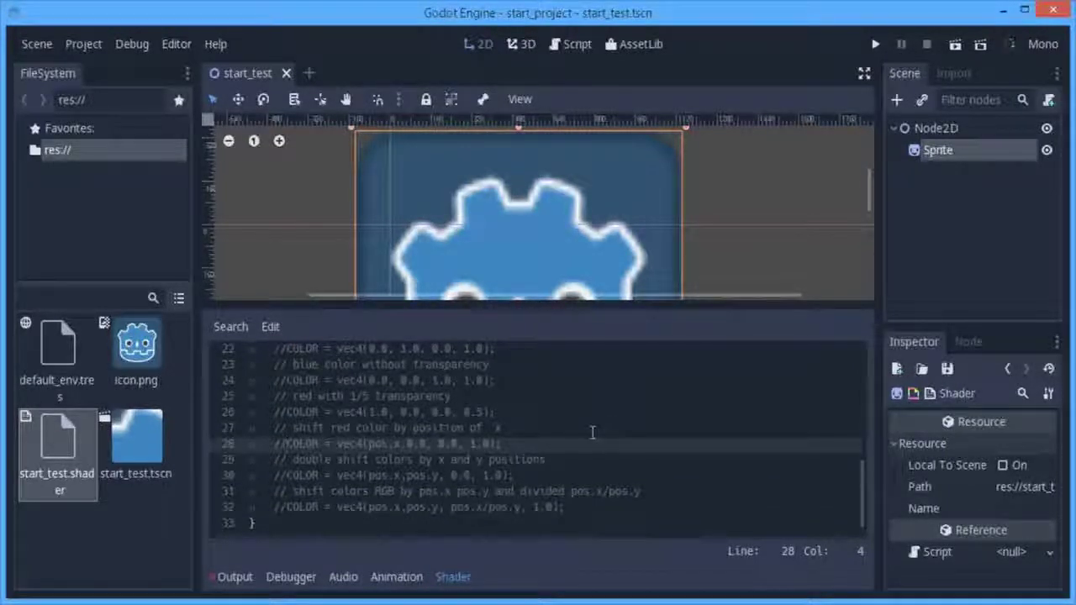
{"action": "scroll", "coordinate": [336, 460], "scroll_direction": "down", "scroll_amount": 1}
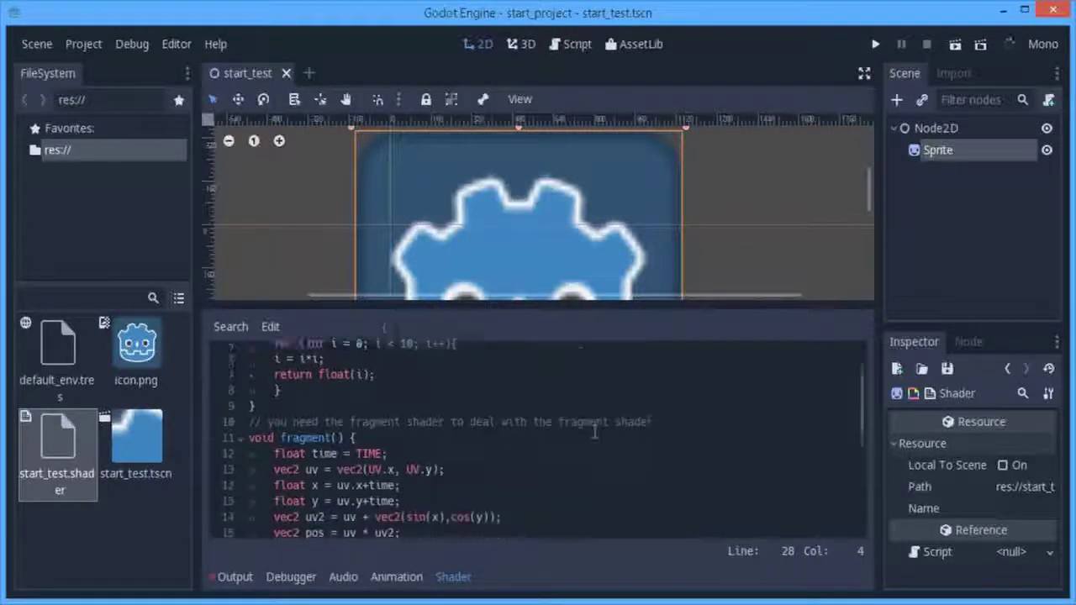
{"action": "left_click", "coordinate": [356, 459]}
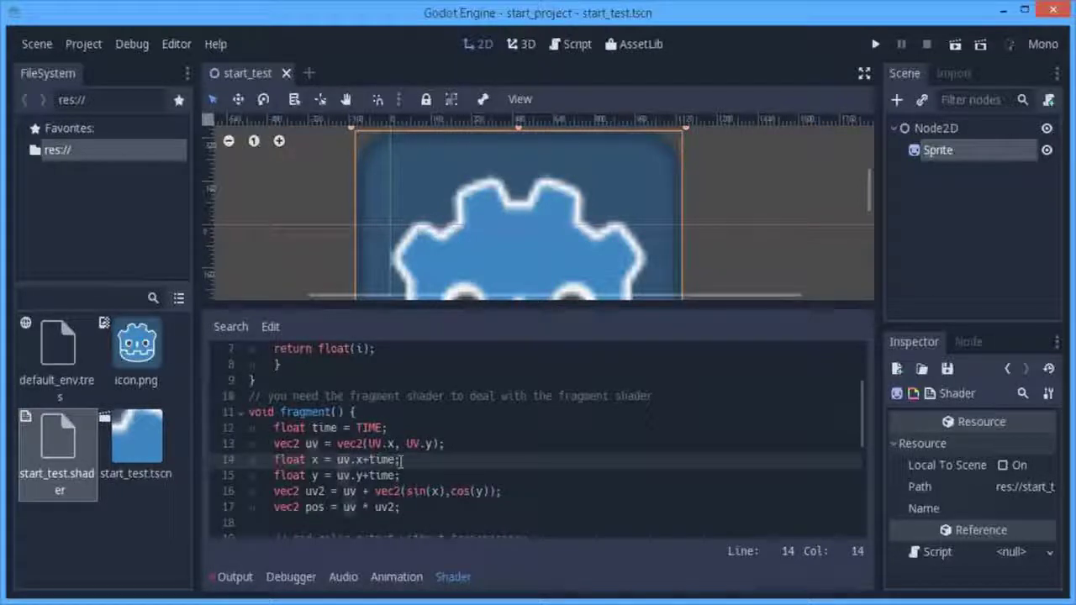
{"action": "scroll", "coordinate": [402, 460], "scroll_direction": "down", "scroll_amount": 5}
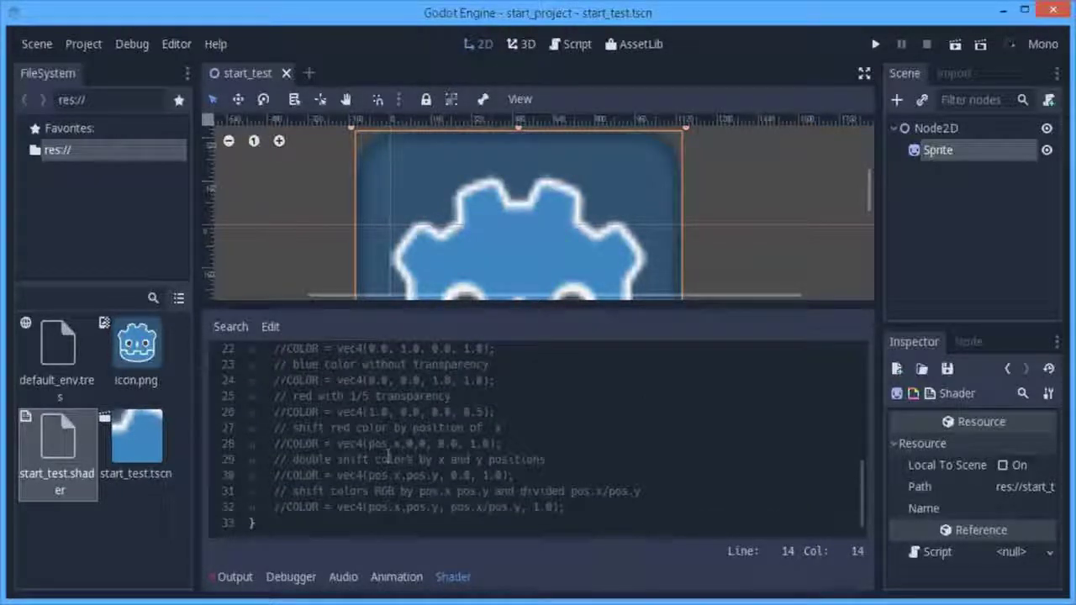
{"action": "left_click", "coordinate": [292, 429]}
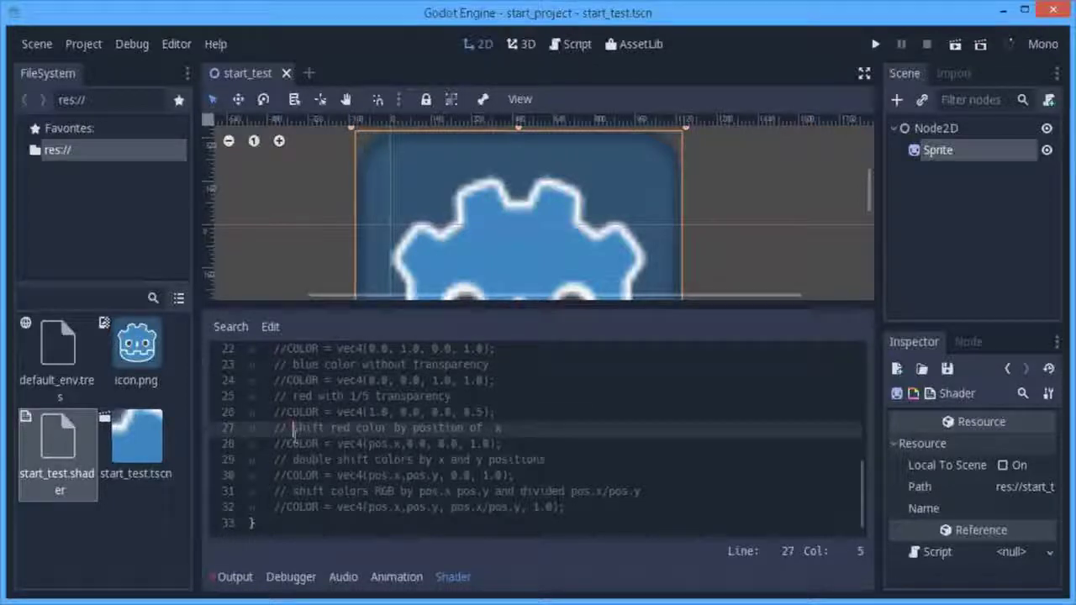
{"action": "left_click", "coordinate": [292, 444]}
Uncomment the red-by-x COLOR line to preview the black-to-red gradient
{"action": "key", "text": "ctrl+k"}
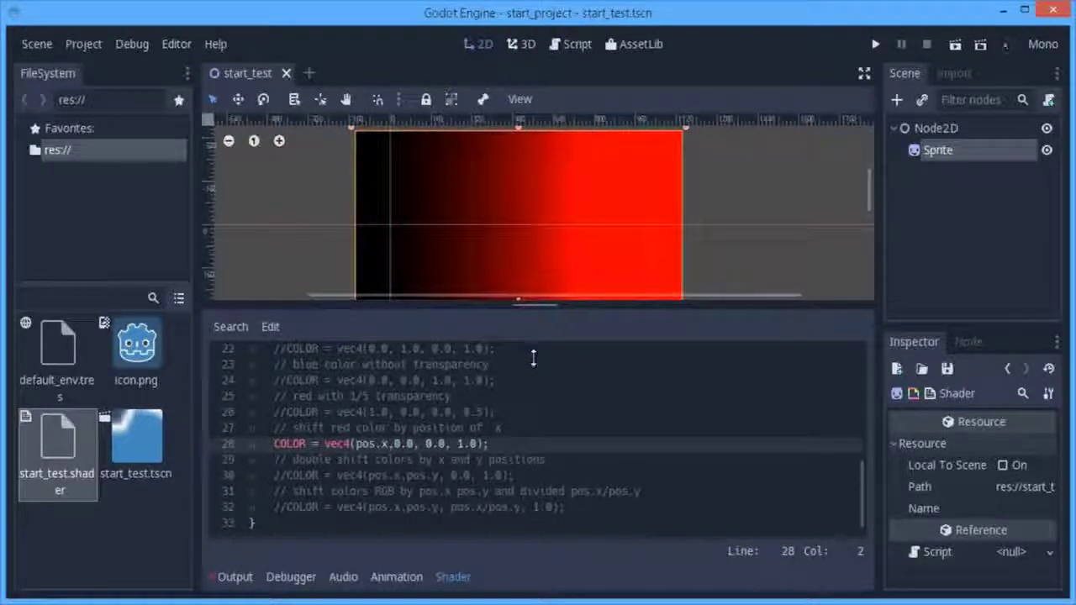
{"action": "scroll", "coordinate": [614, 266], "scroll_direction": "down", "scroll_amount": 1}
{"action": "scroll", "coordinate": [615, 266], "scroll_direction": "up", "scroll_amount": 1}
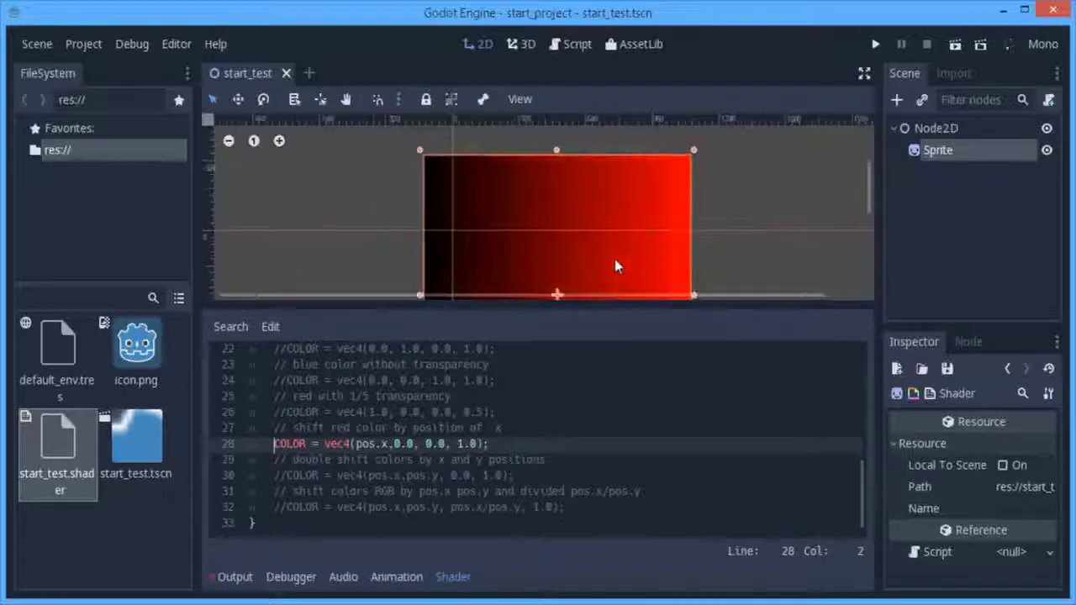
{"action": "scroll", "coordinate": [639, 261], "scroll_direction": "down", "scroll_amount": 2}
{"action": "scroll", "coordinate": [679, 218], "scroll_direction": "down", "scroll_amount": 2}
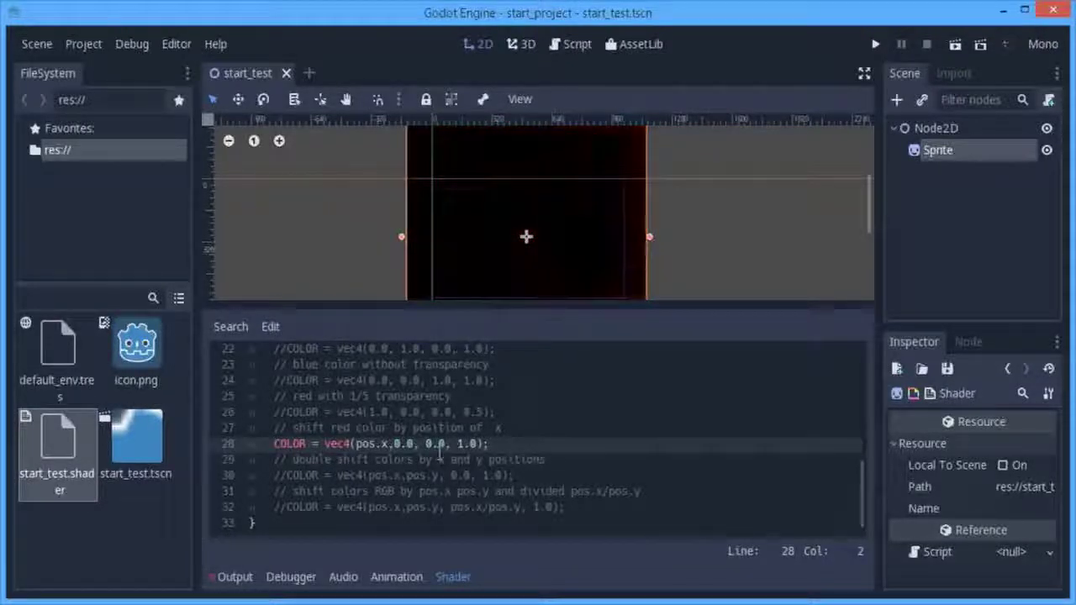
Re-comment the red-by-x line and activate COLOR = vec4(pos.x,pos.y,0.0,1.0)
{"action": "type", "text": "//"}
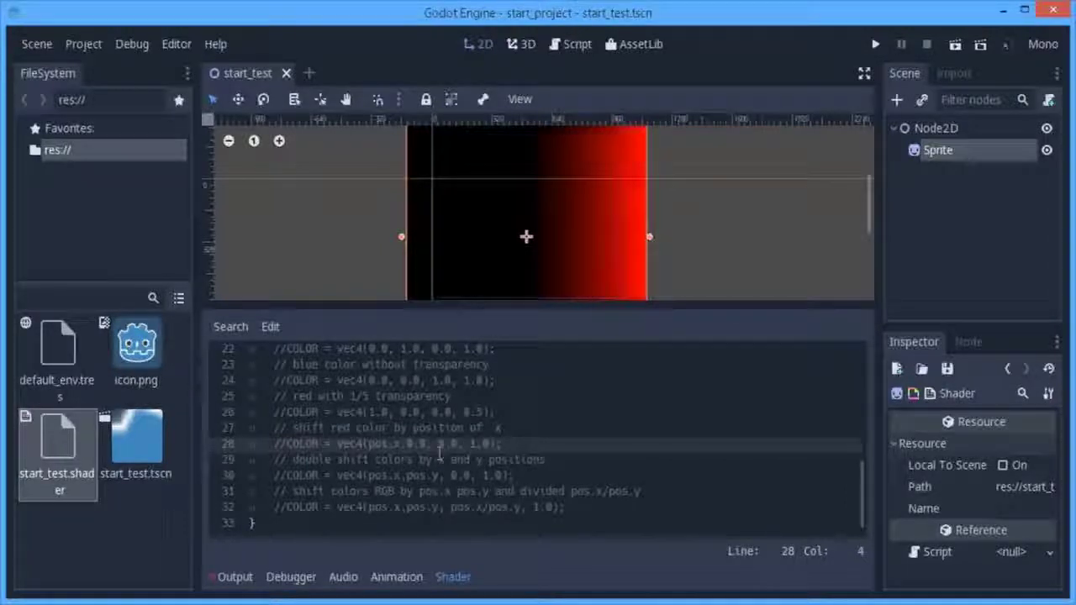
{"action": "key", "text": "Down"}
{"action": "key", "text": "Down"}
{"action": "key", "text": "Left"}
{"action": "key", "text": "Left"}
{"action": "type", "text": "//"}
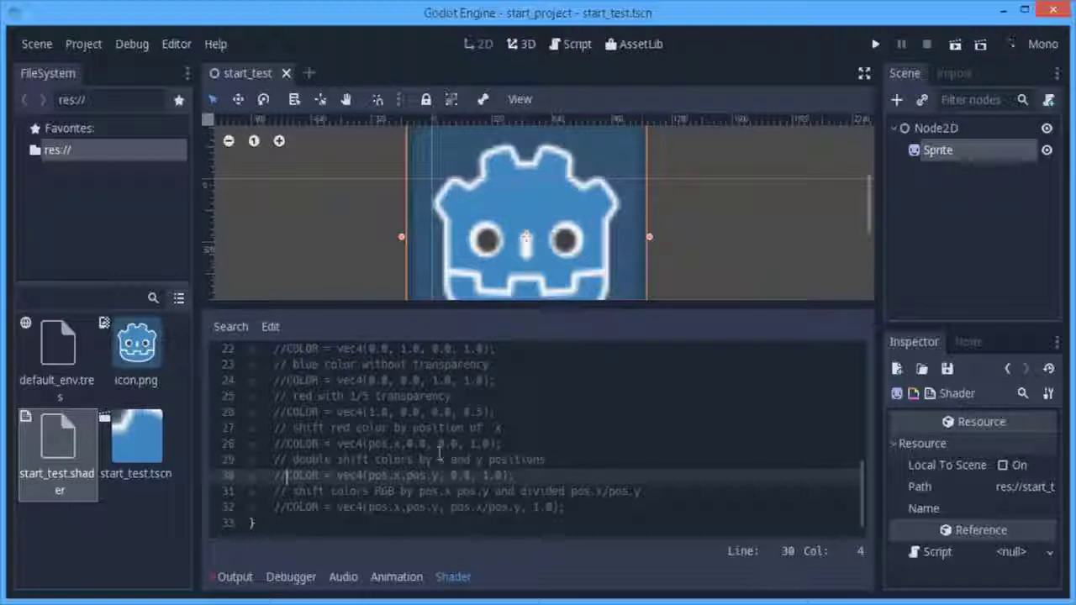
{"action": "key", "text": "BackSpace"}
{"action": "key", "text": "BackSpace"}
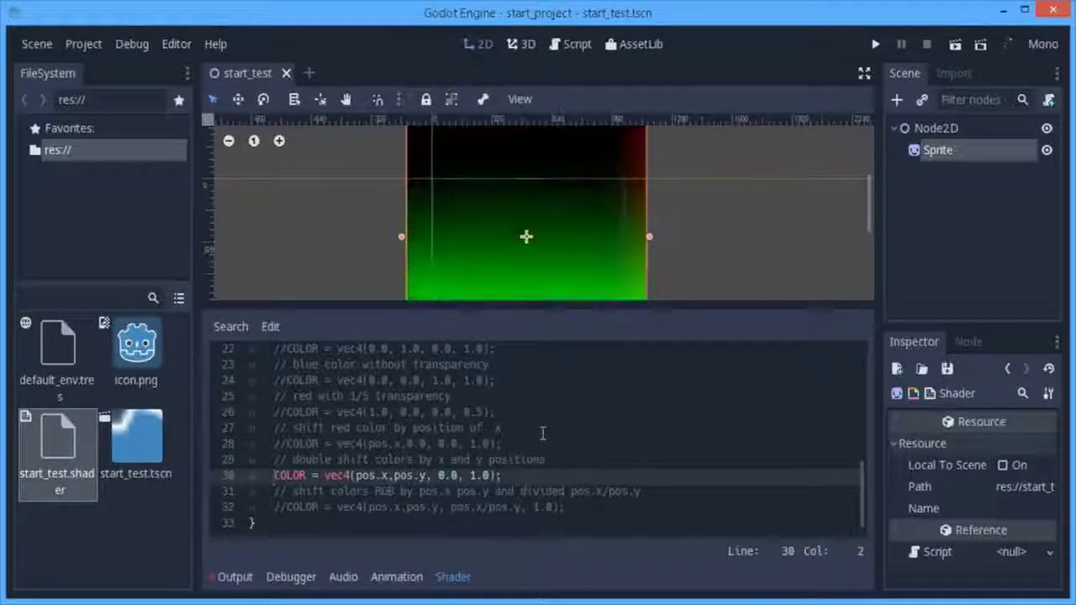
Comment out line 30 with // and toggle the comment on the pos.x/pos.y colour line 32
{"action": "type", "text": "//"}
{"action": "key", "text": "Down"}
{"action": "key", "text": "Down"}
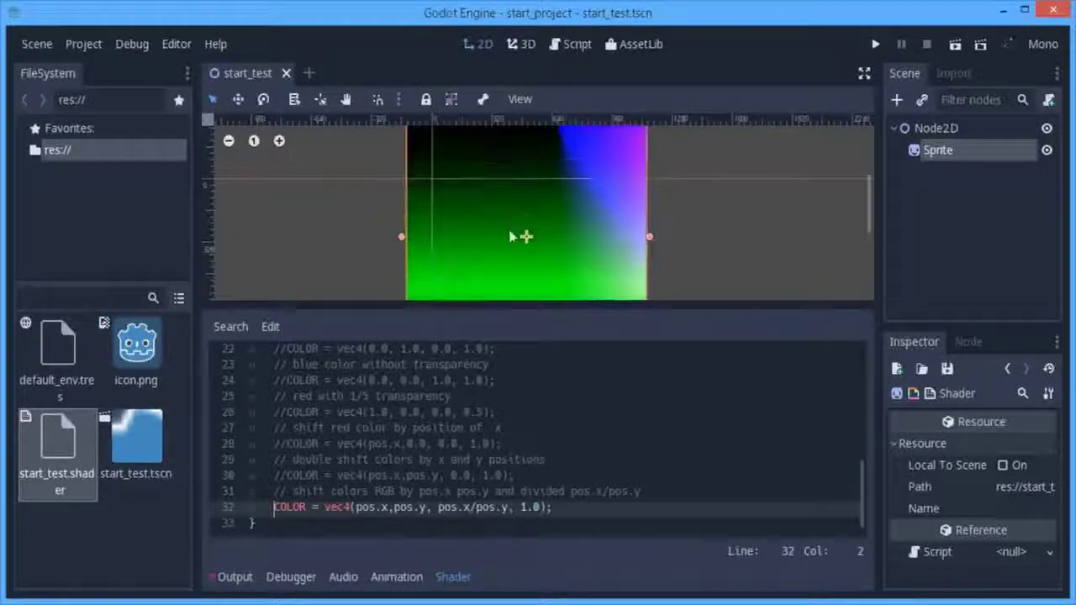
{"action": "type", "text": "//"}
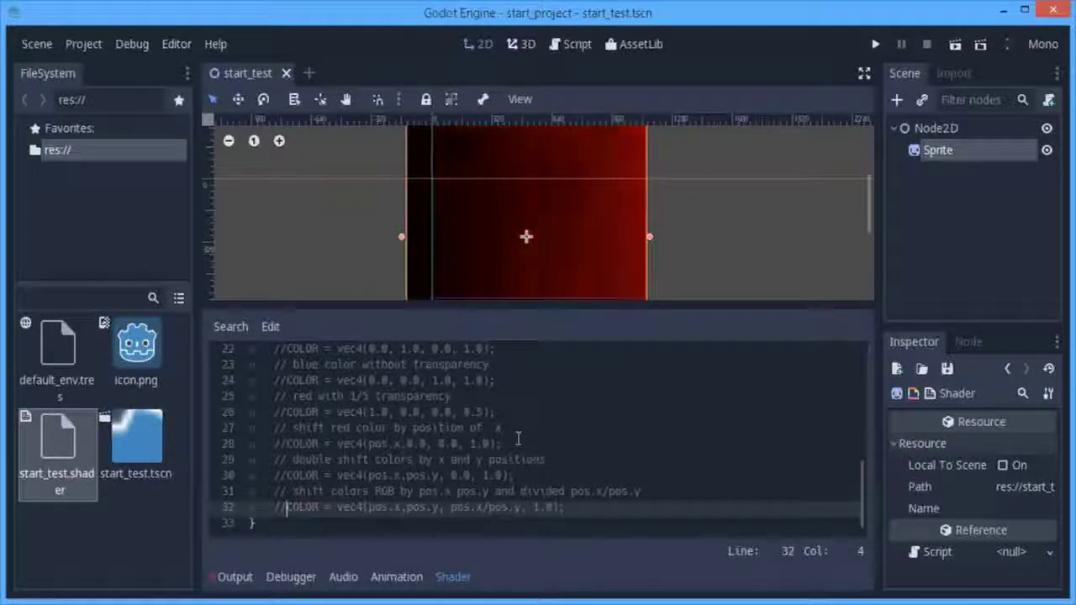
Select the pos.x/pos.y colour line and open a new empty line below line 32
{"action": "key", "text": "BackSpace"}
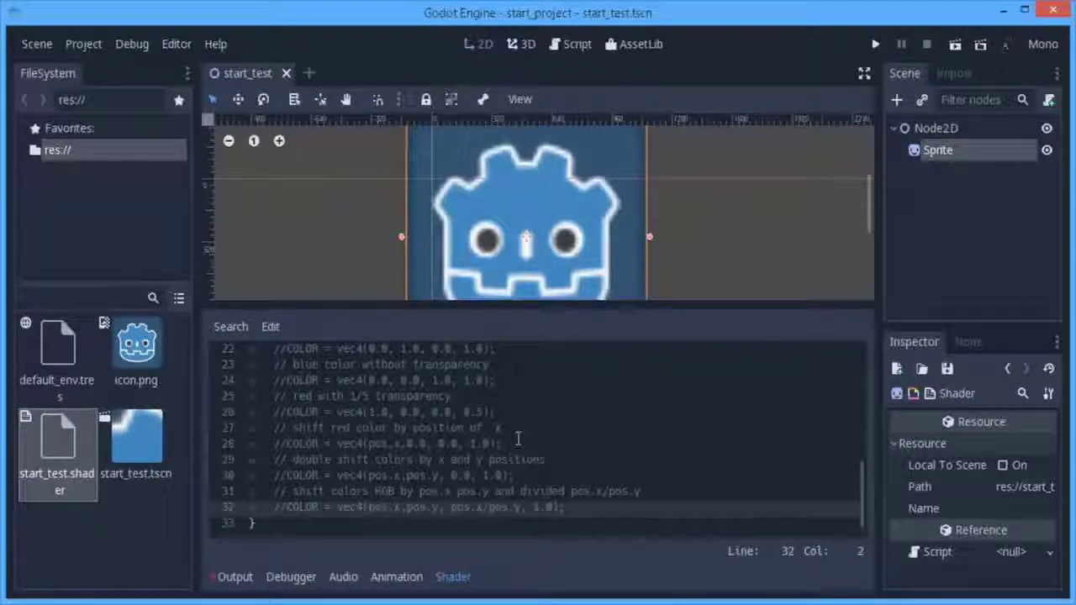
{"action": "key", "text": "shift+End"}
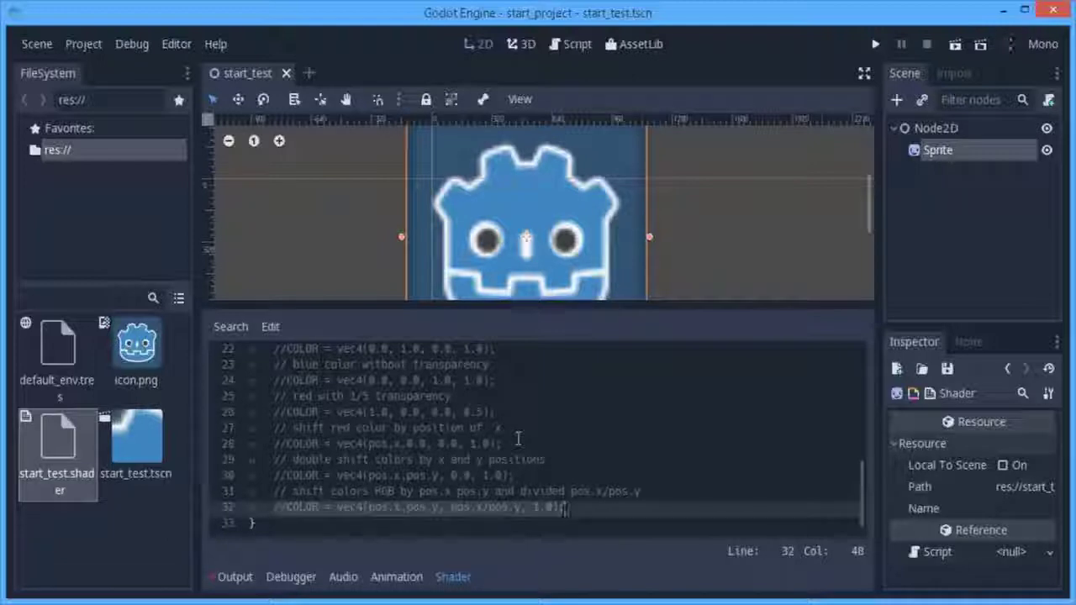
{"action": "key", "text": "End"}
{"action": "key", "text": "Return"}
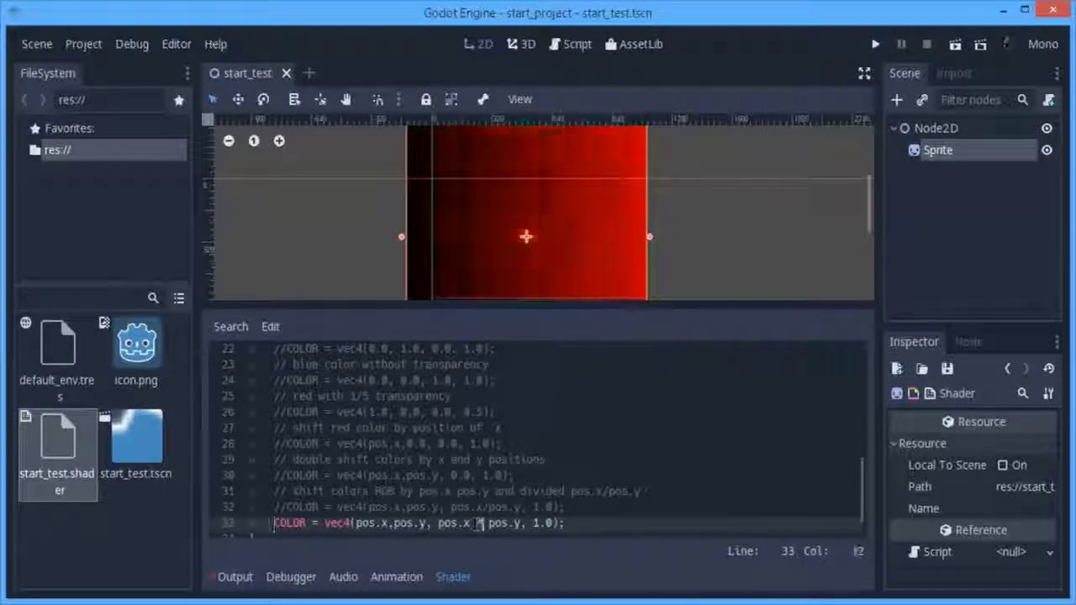
Finish line 33 as COLOR = vec4(pos.x, pos.y, pos.x * pos.y, 1.0); below the commented division line
{"action": "left_click", "coordinate": [483, 508]}
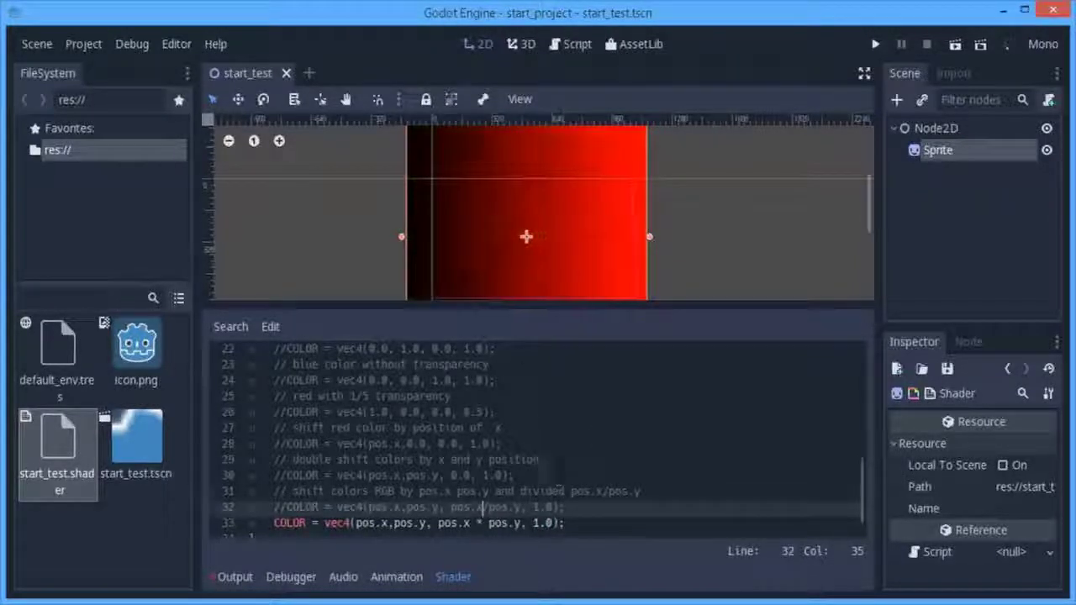
{"action": "scroll", "coordinate": [508, 485], "scroll_direction": "down", "scroll_amount": 1}
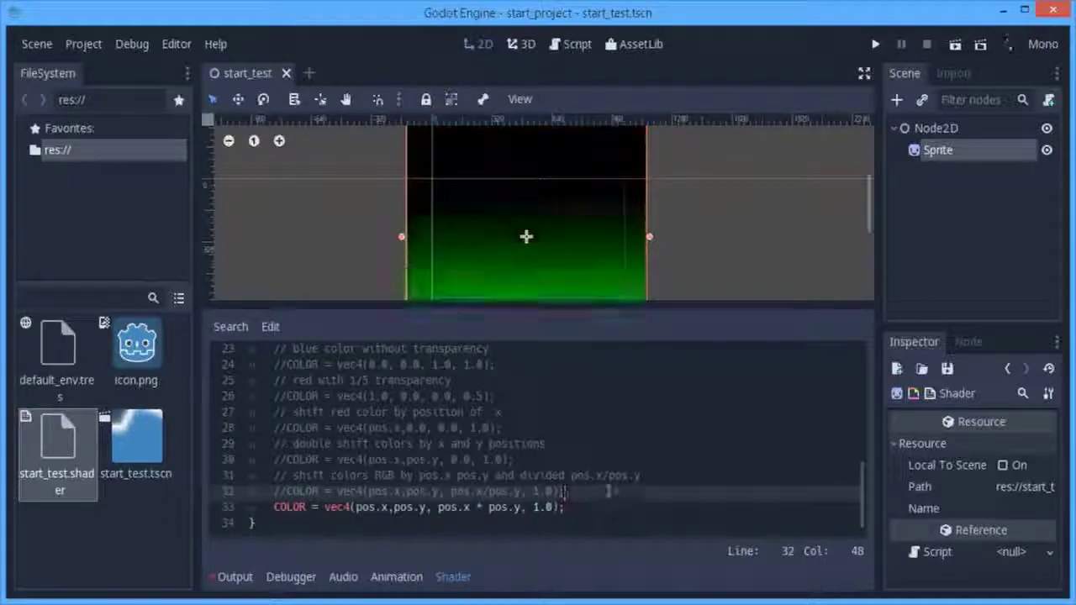
{"action": "key", "text": "Down"}
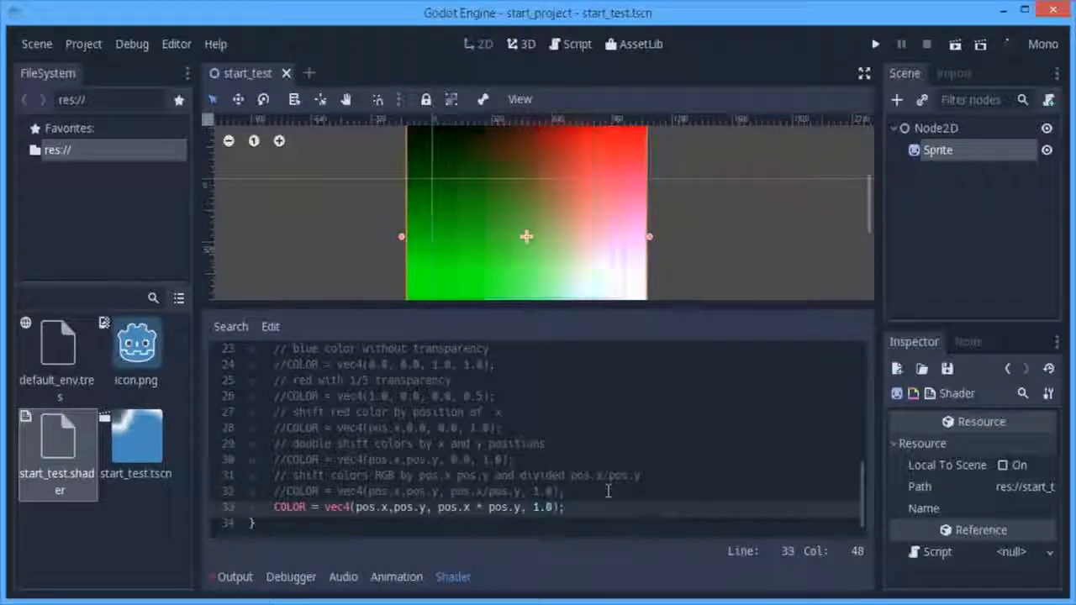